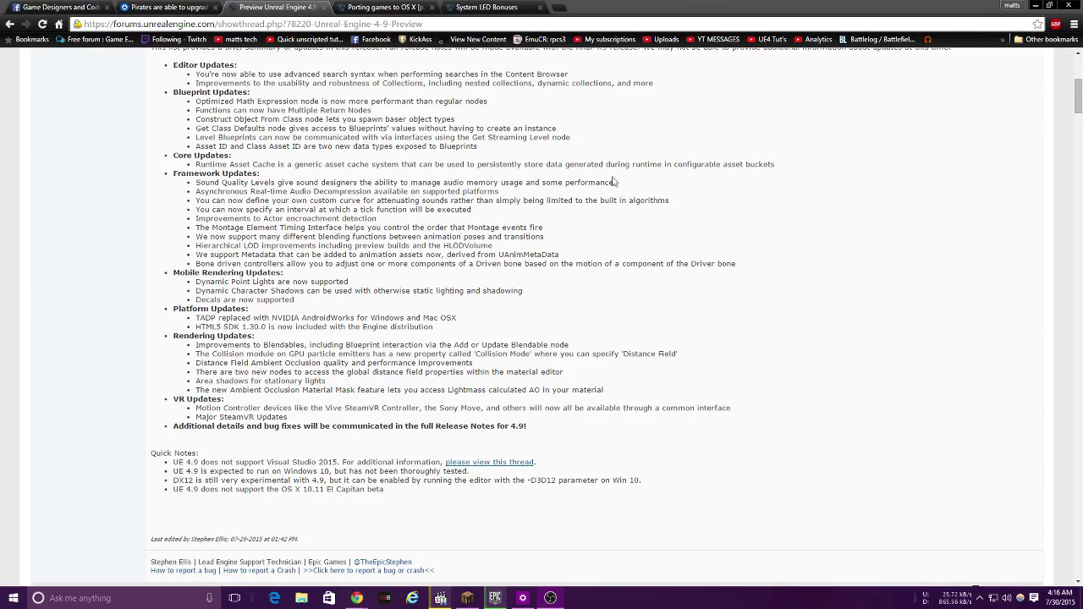
Read the 4.9 Preview forum post and highlight the DX12 note about the -D3D12 parameter
scroll(427, 286, "up", 3)
scroll(429, 286, "down", 1)
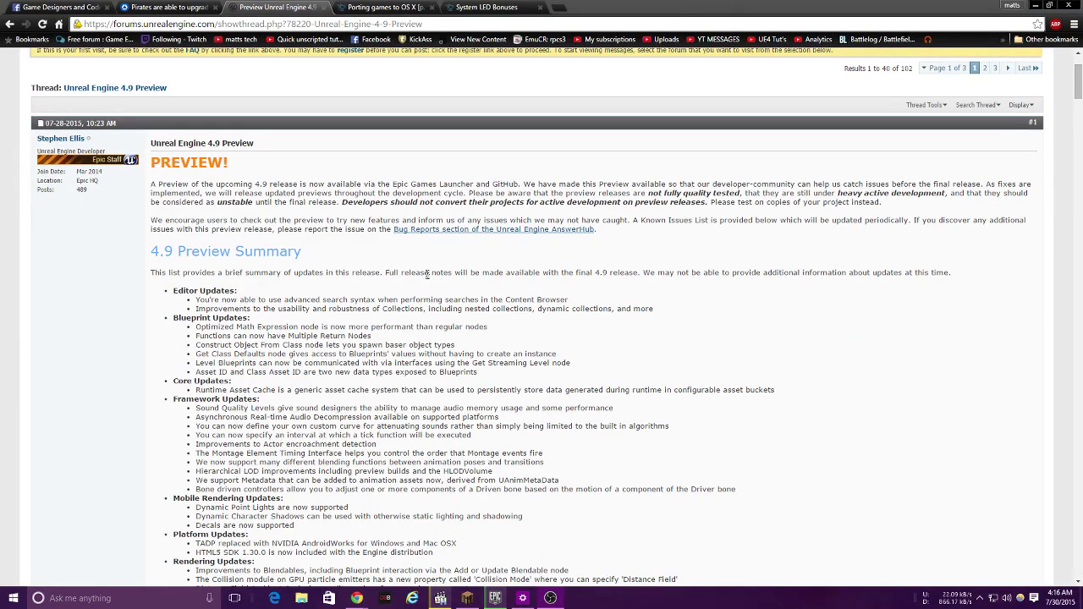
left_click(495, 598)
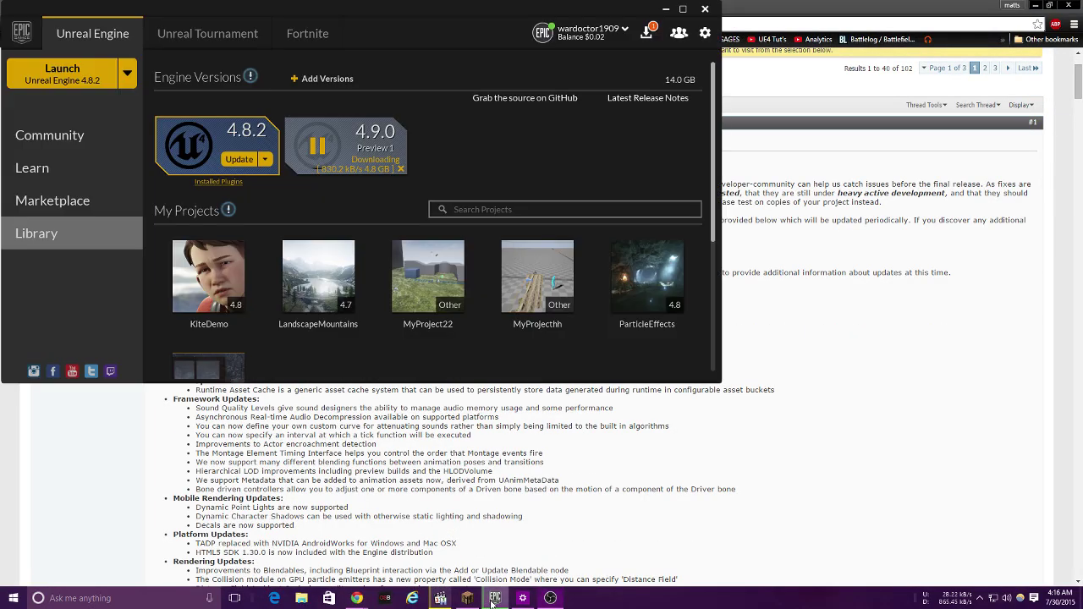
left_click(494, 599)
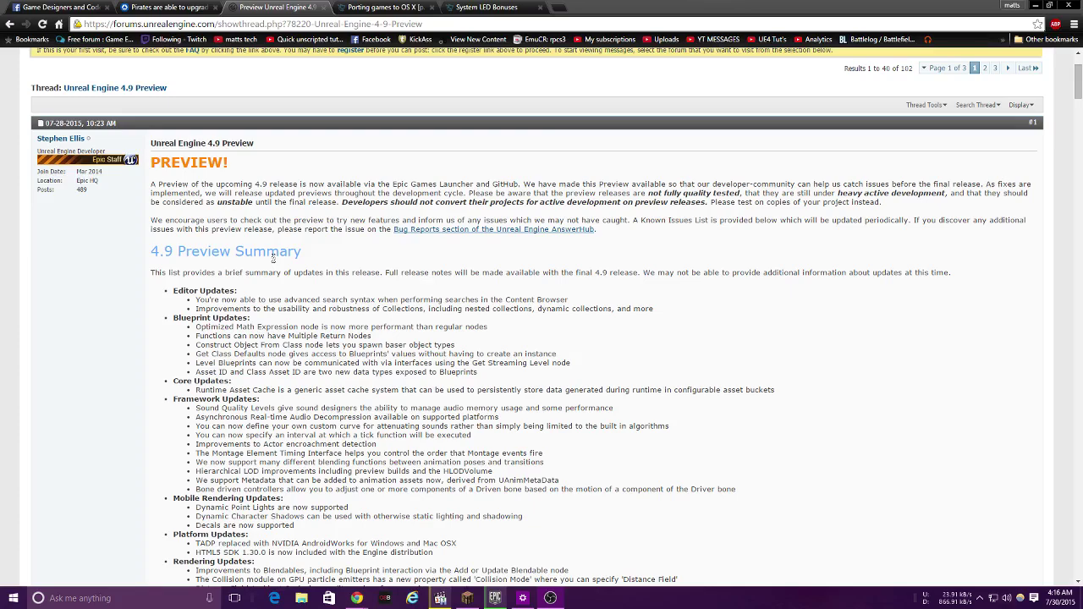
scroll(273, 257, "down", 3)
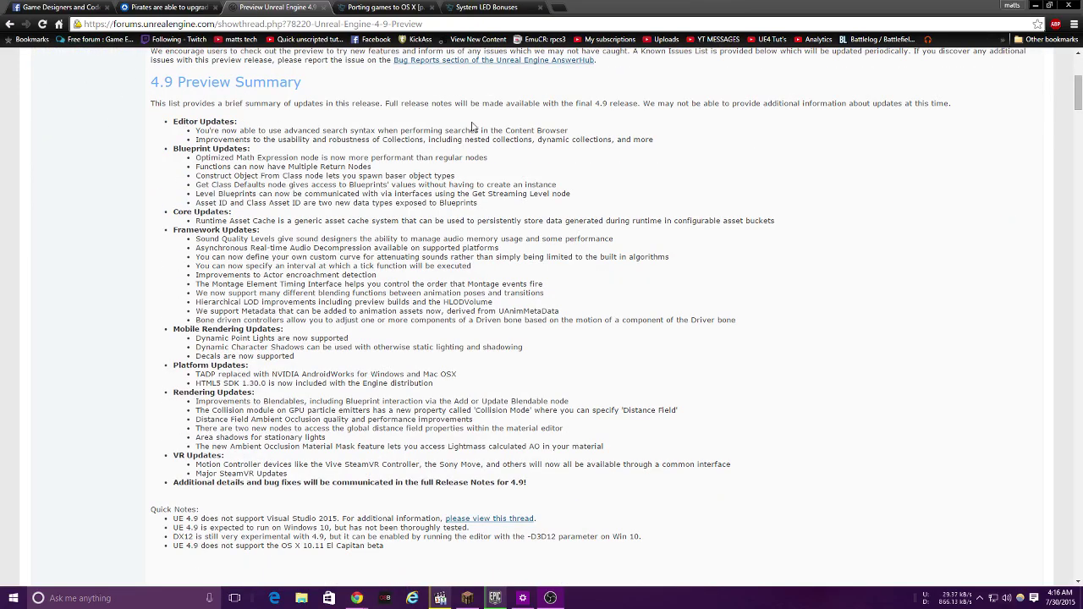
scroll(349, 277, "down", 1)
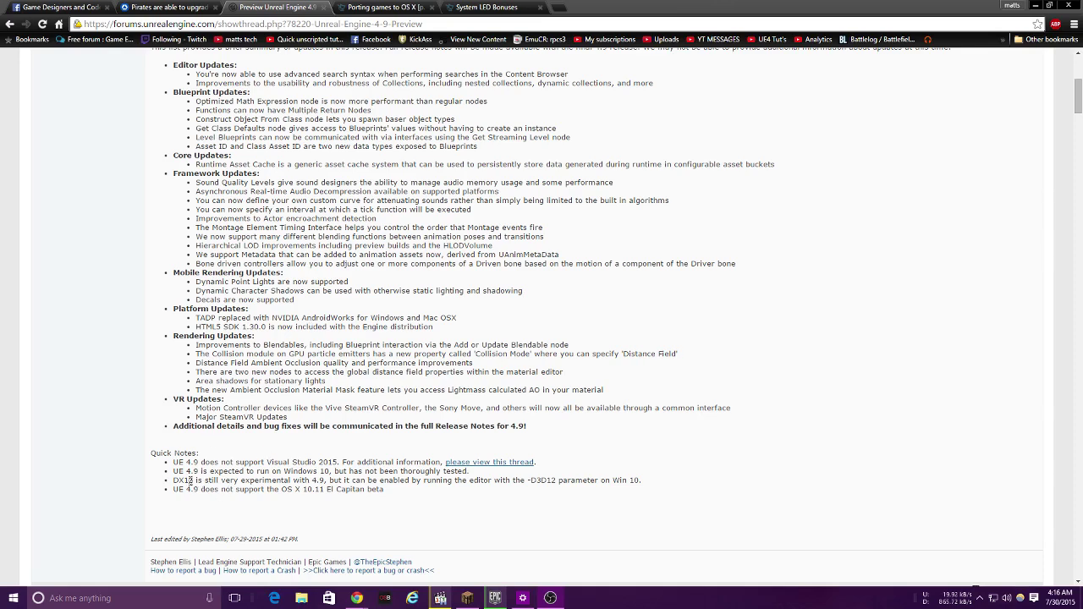
left_click_drag(169, 479, 650, 480)
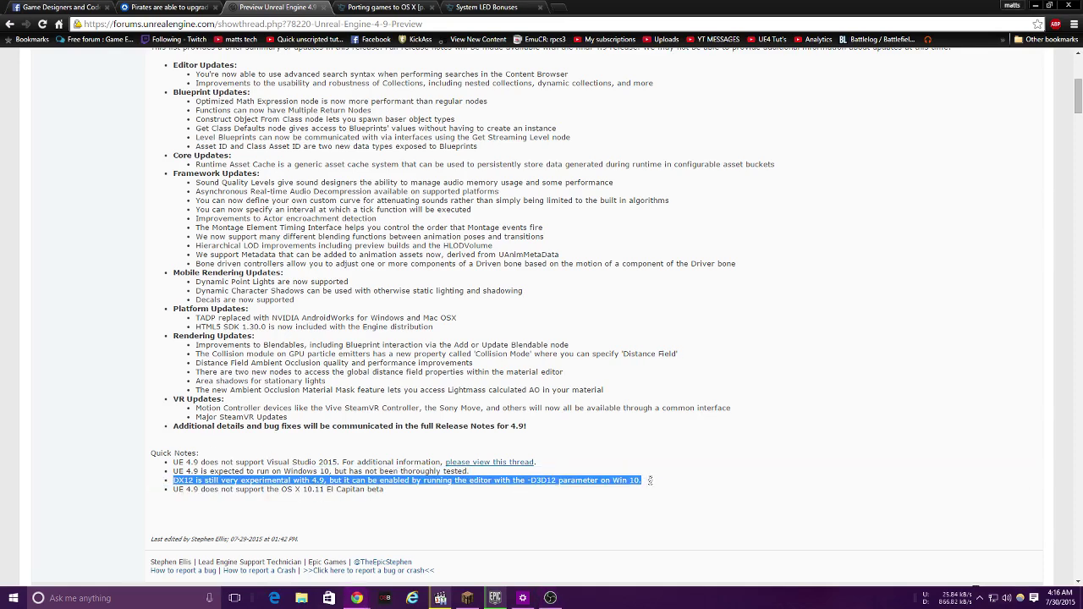
left_click(540, 529)
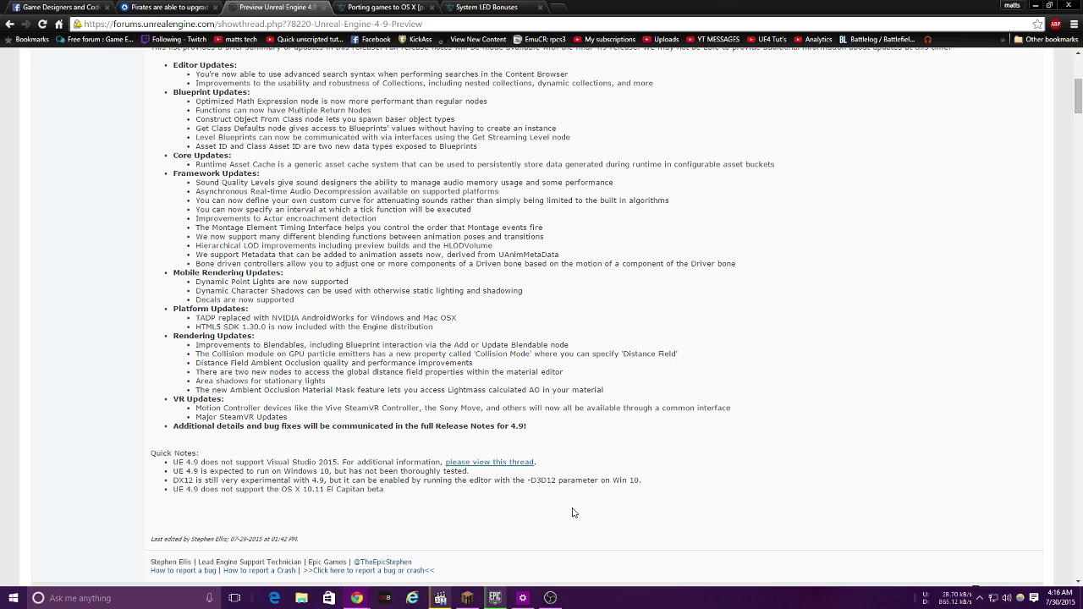
In File Explorer, browse 4tb (D:) > Amd HDD > Epic Games into the 4.8 engine folder
left_click(299, 598)
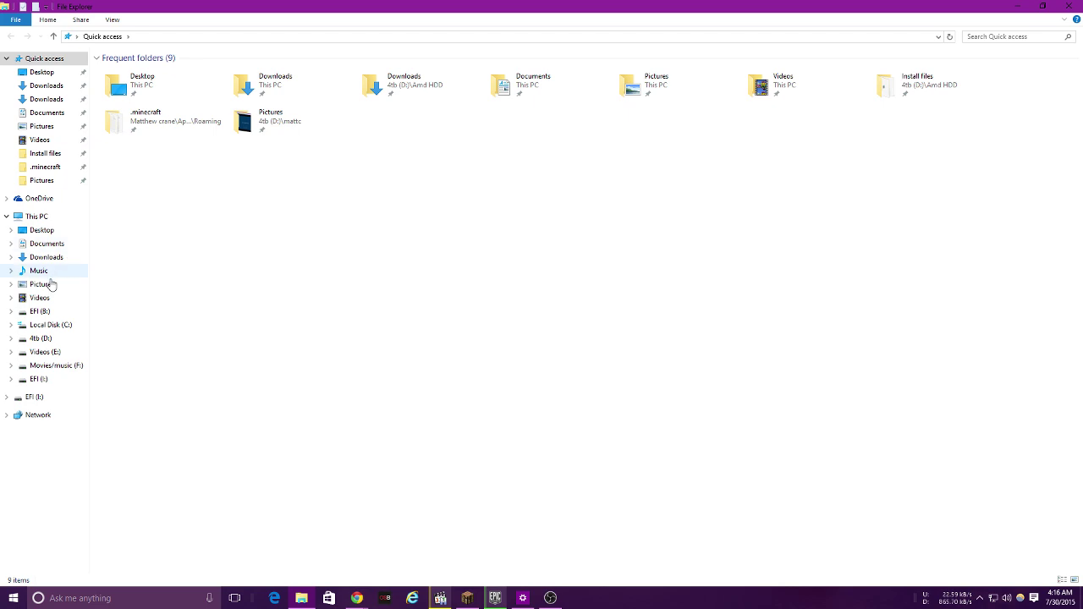
left_click(39, 339)
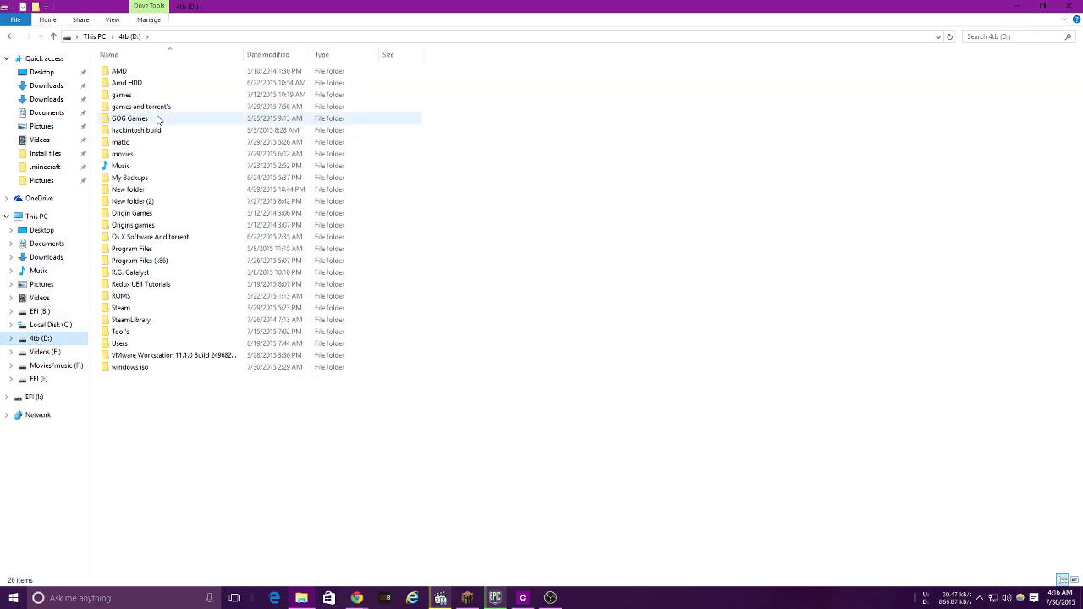
double_click(157, 83)
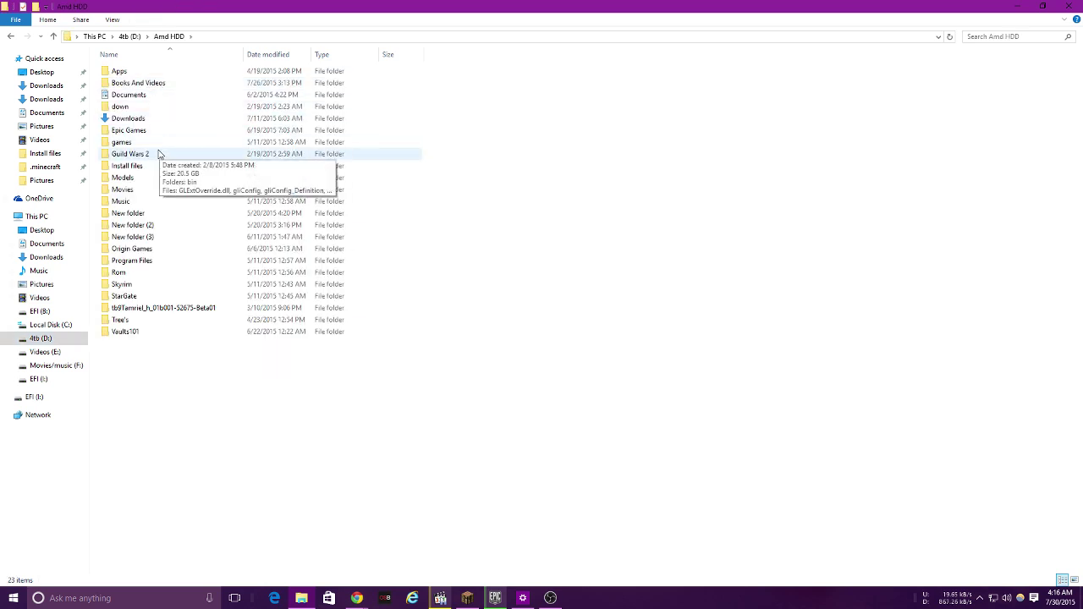
double_click(136, 130)
left_click(133, 84)
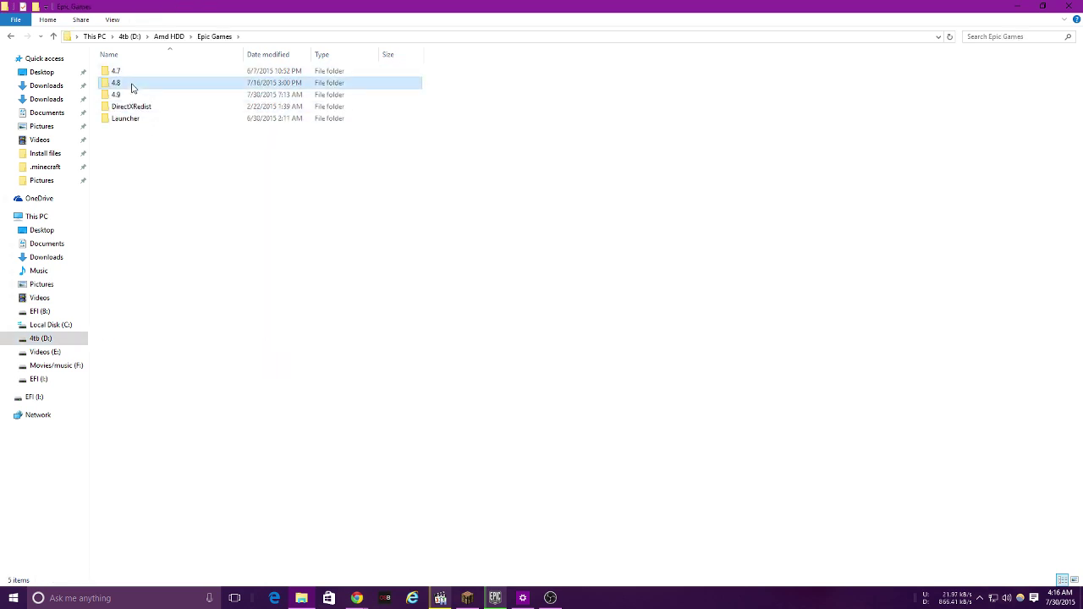
double_click(131, 85)
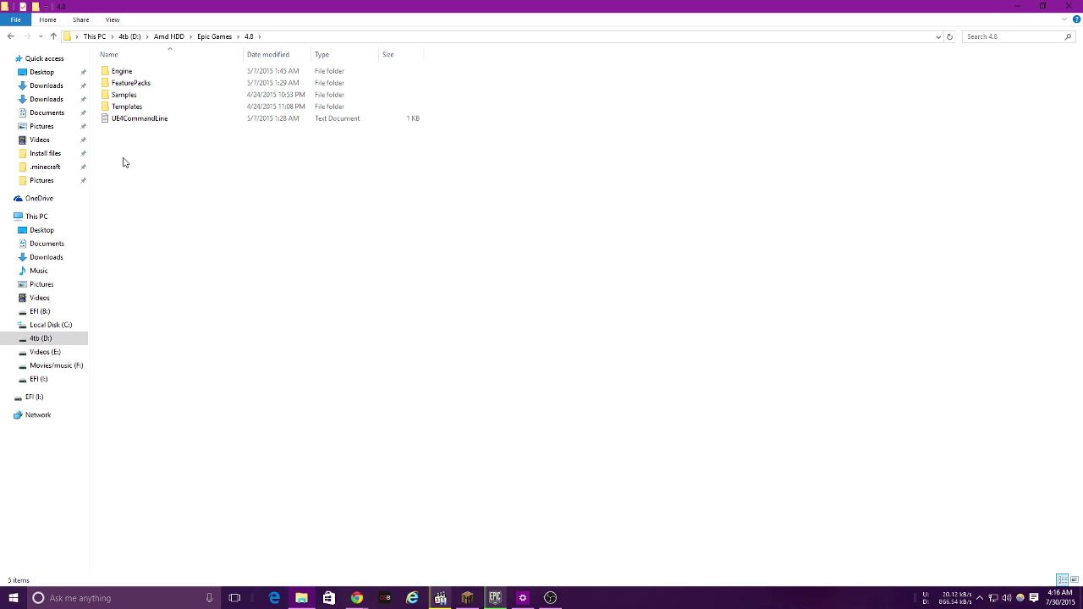
Go to Downloads > UnrealEngine-master > UnrealEngine-master > Engine > Binaries > Win64
left_click(47, 99)
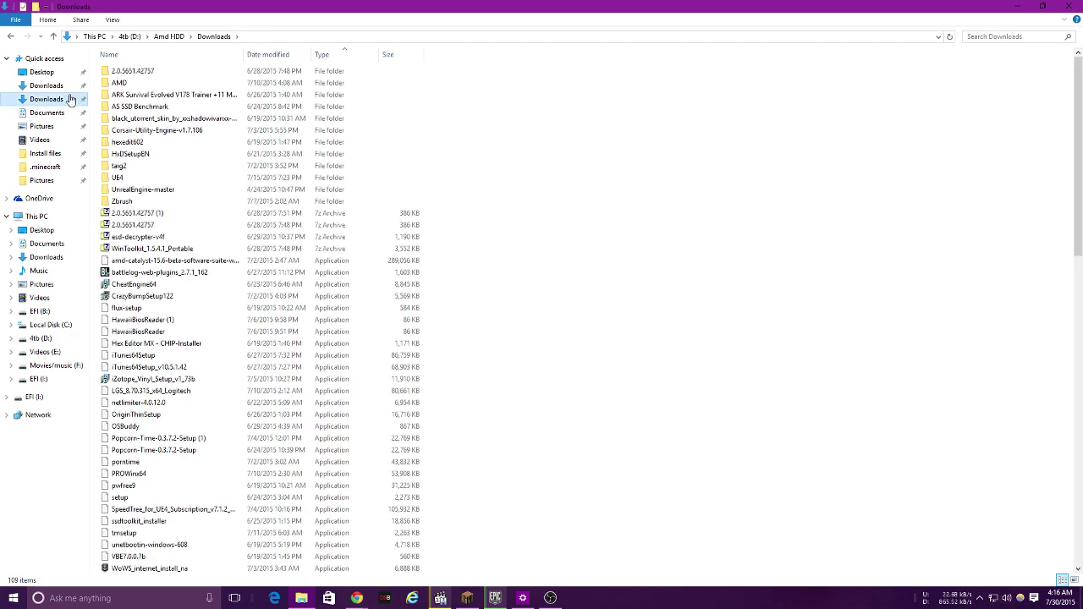
double_click(142, 190)
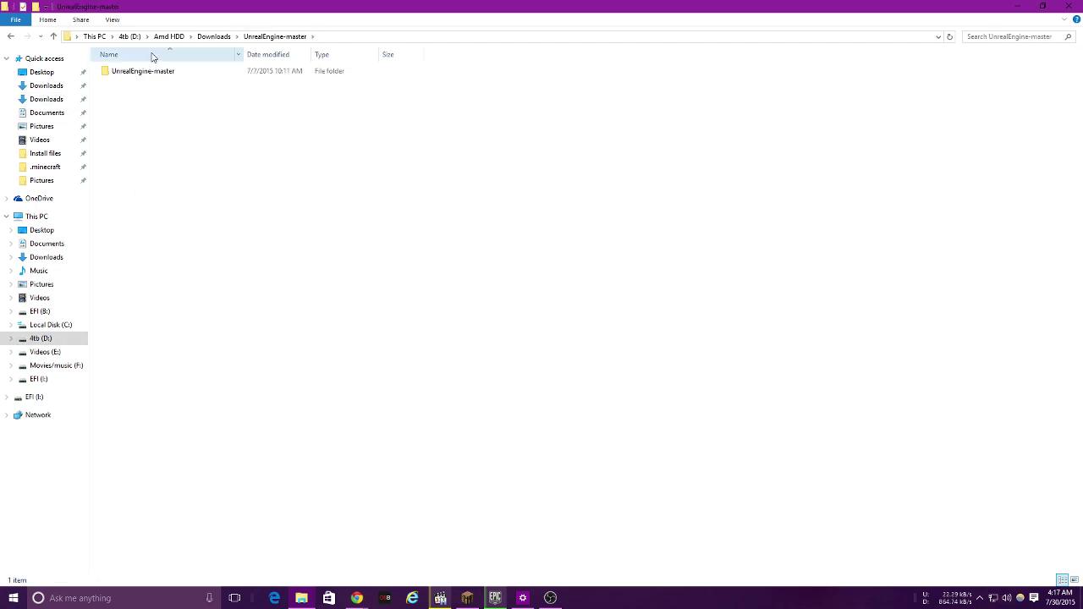
left_click(142, 72)
double_click(143, 72)
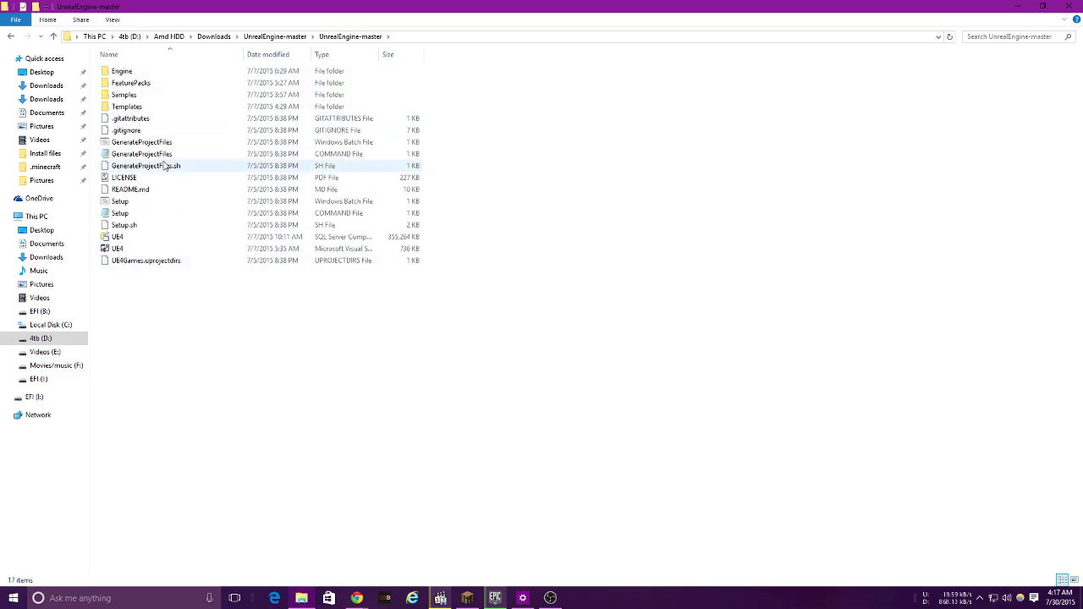
double_click(139, 72)
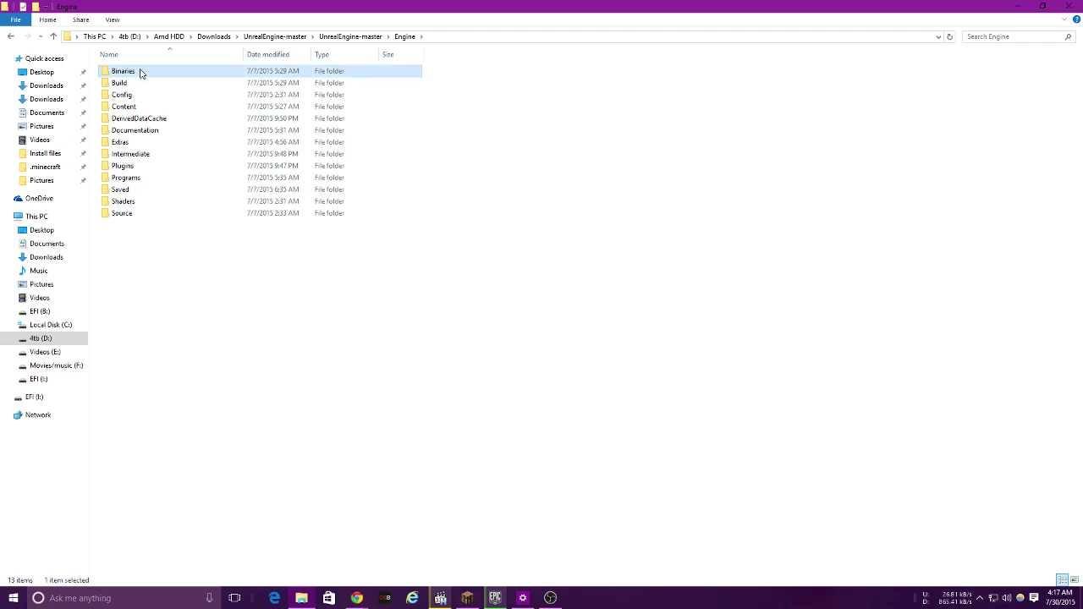
double_click(140, 72)
double_click(125, 118)
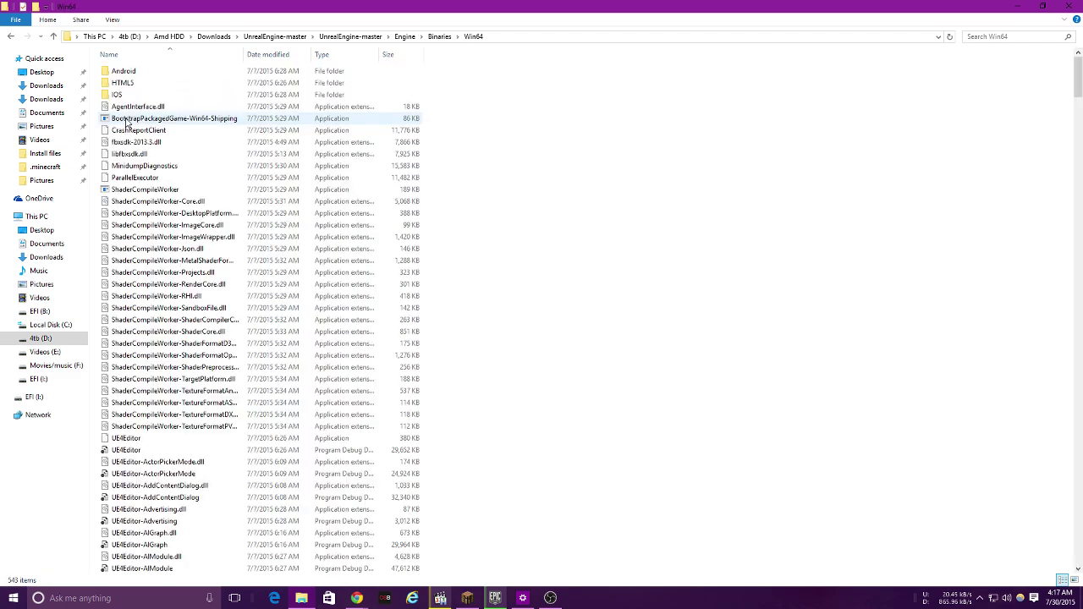
scroll(159, 178, "down", 6)
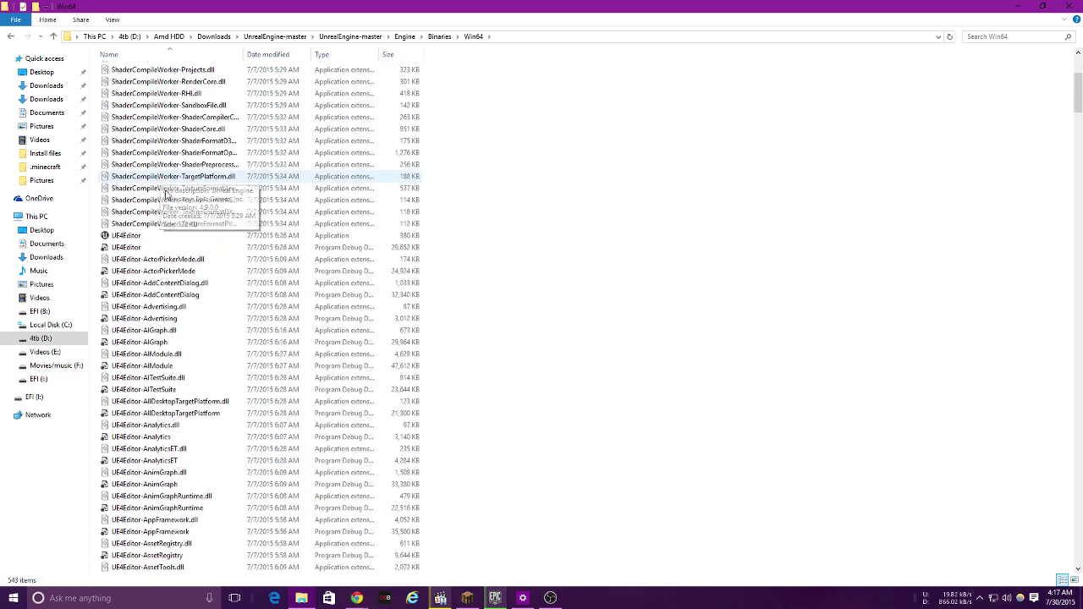
Create a shortcut to the UE4Editor application in the Win64 folder
right_click(131, 237)
left_click(181, 391)
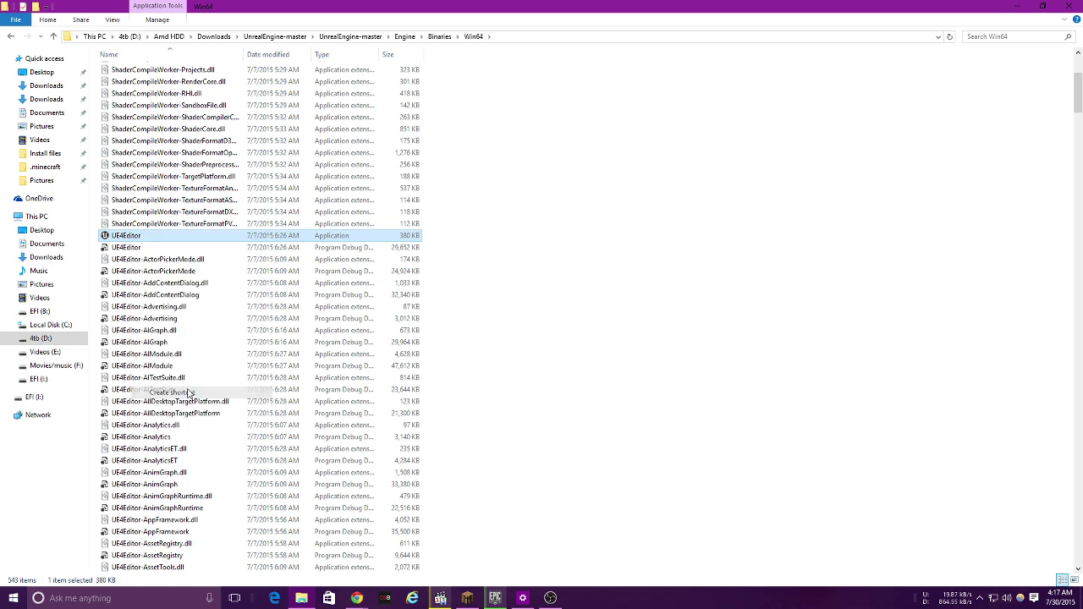
scroll(216, 338, "down", 20)
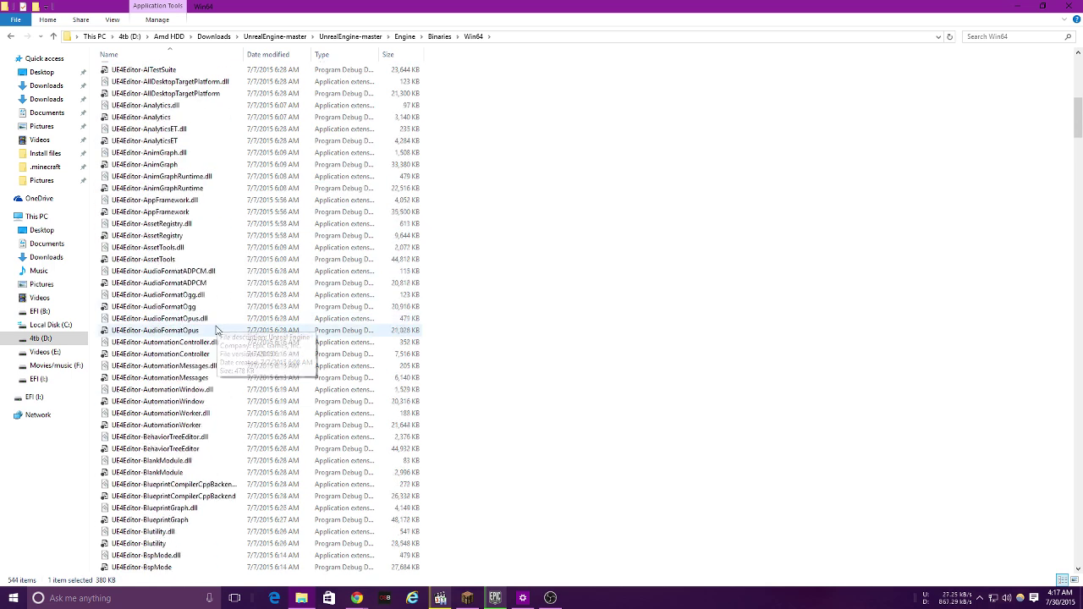
scroll(209, 365, "down", 20)
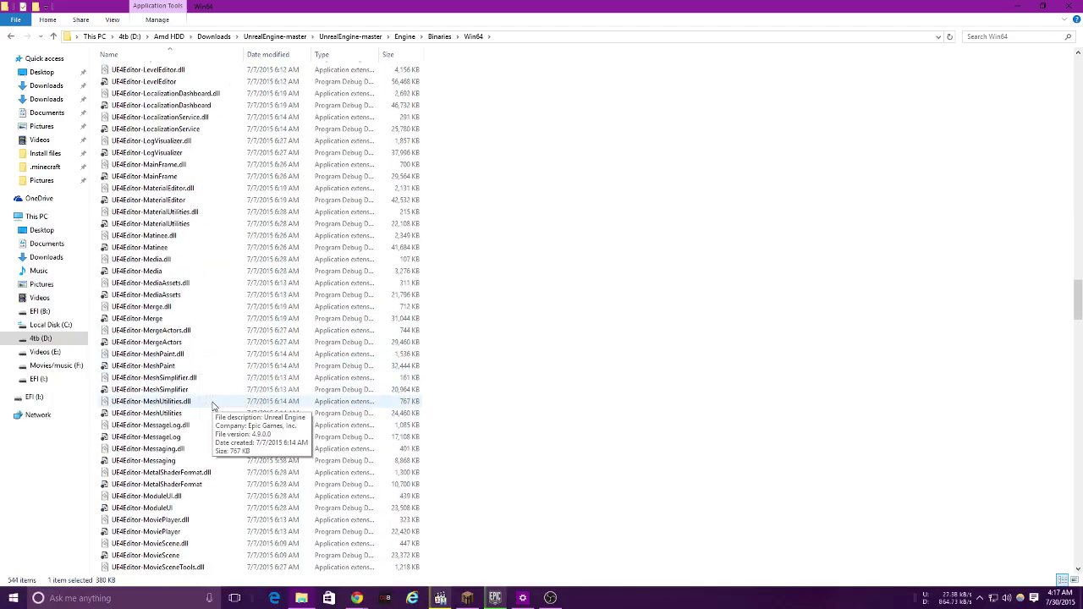
left_click_drag(1077, 328, 1044, 556)
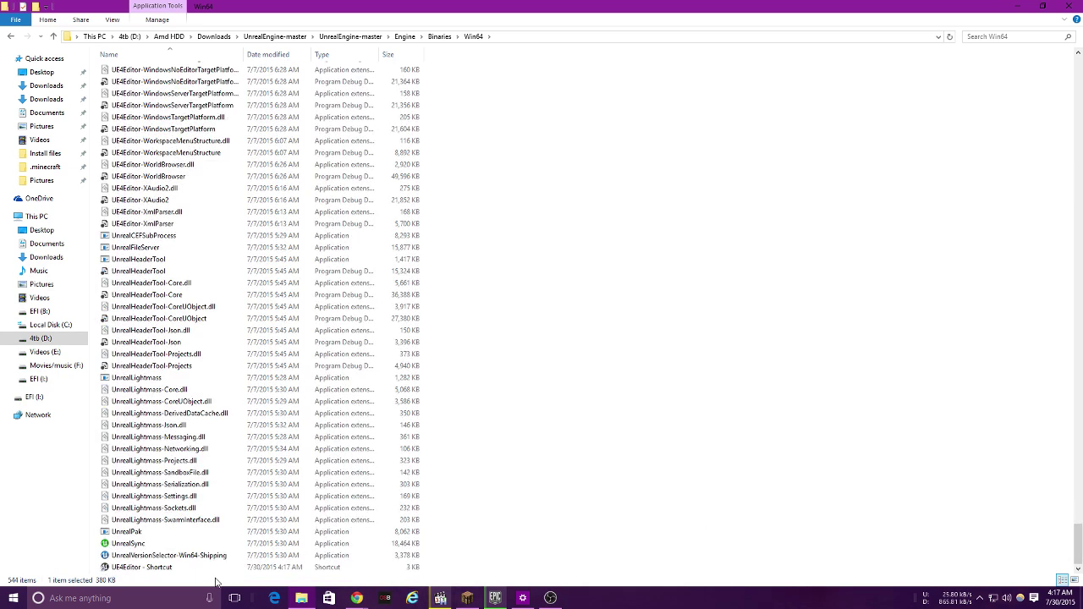
Open the UE4Editor shortcut's Properties with the cursor at the end of Target
right_click(178, 568)
left_click(178, 568)
right_click(177, 568)
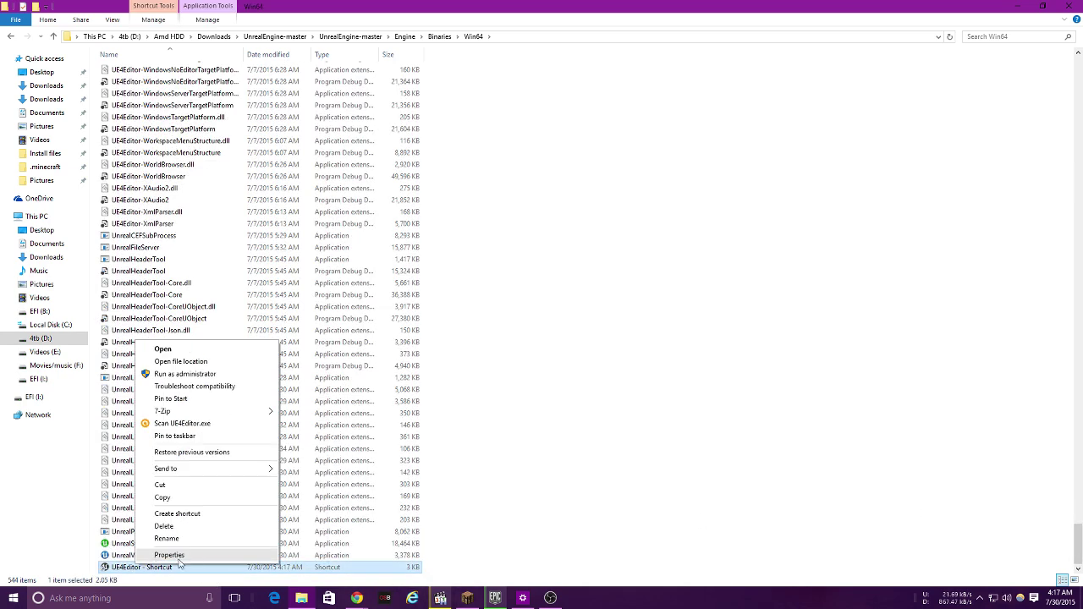
left_click(173, 554)
key("End")
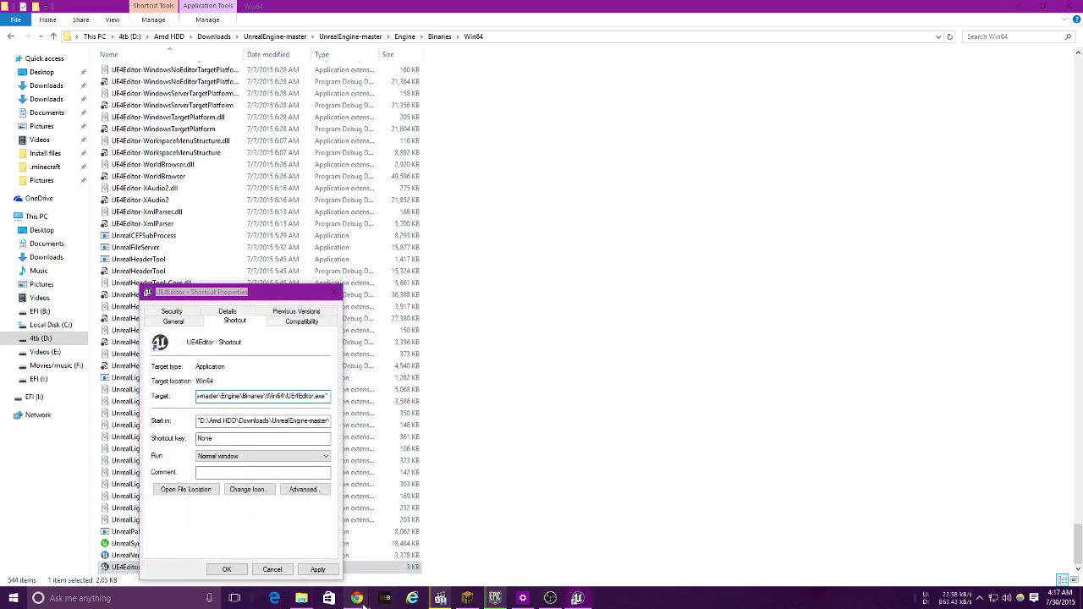
Copy the -D3D12 parameter from the forum's DX12 note
mouse_move(356, 598)
left_click(389, 550)
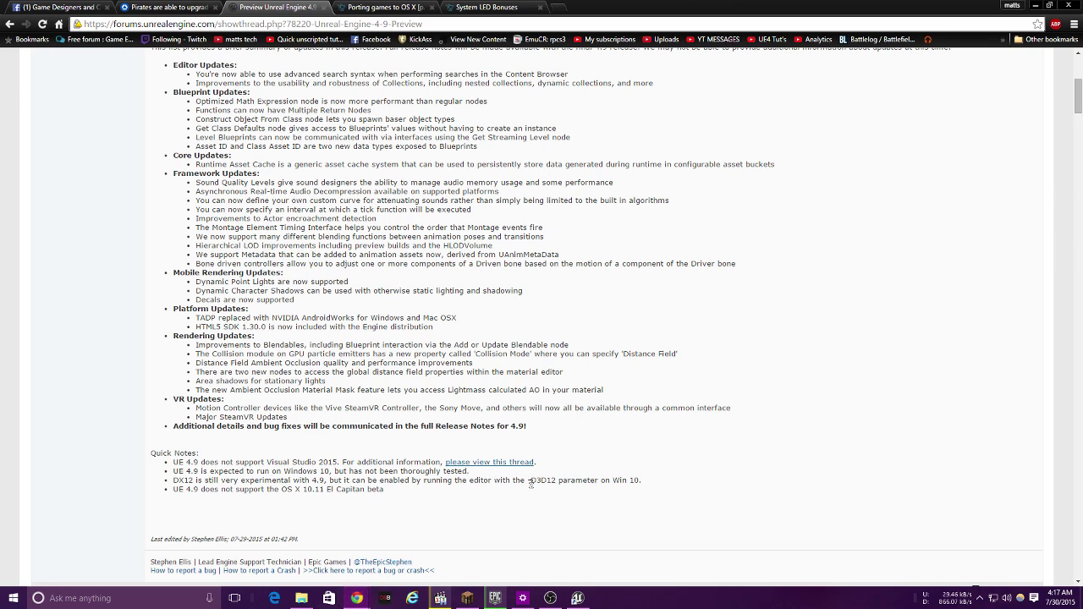
left_click_drag(528, 480, 556, 480)
right_click(546, 488)
left_click(565, 490)
Paste -D3D12 at the end of the shortcut's Target and save with OK
left_click(577, 599)
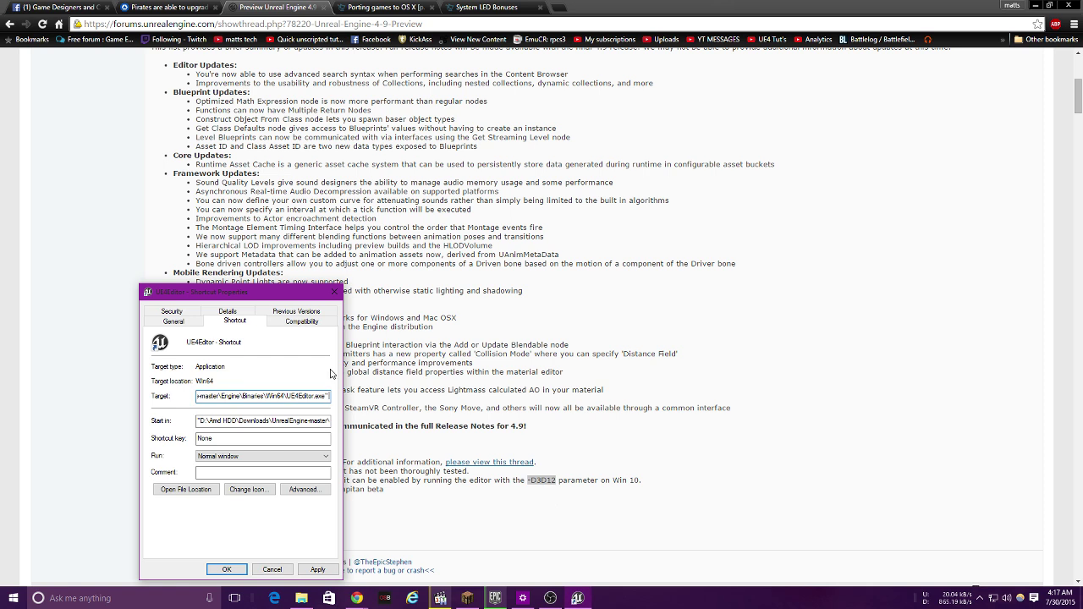
right_click(328, 396)
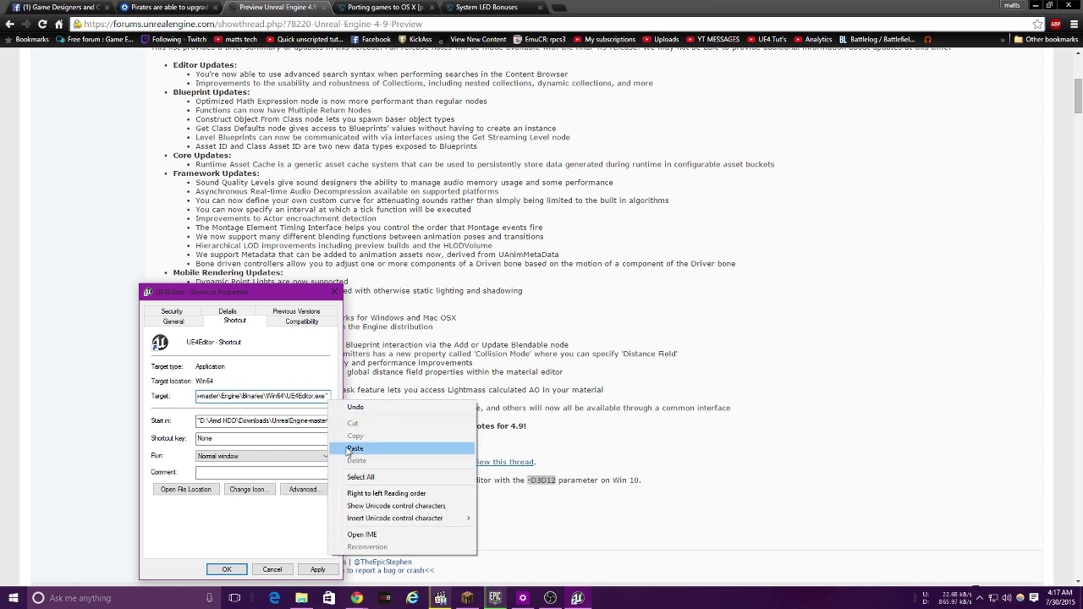
left_click(360, 448)
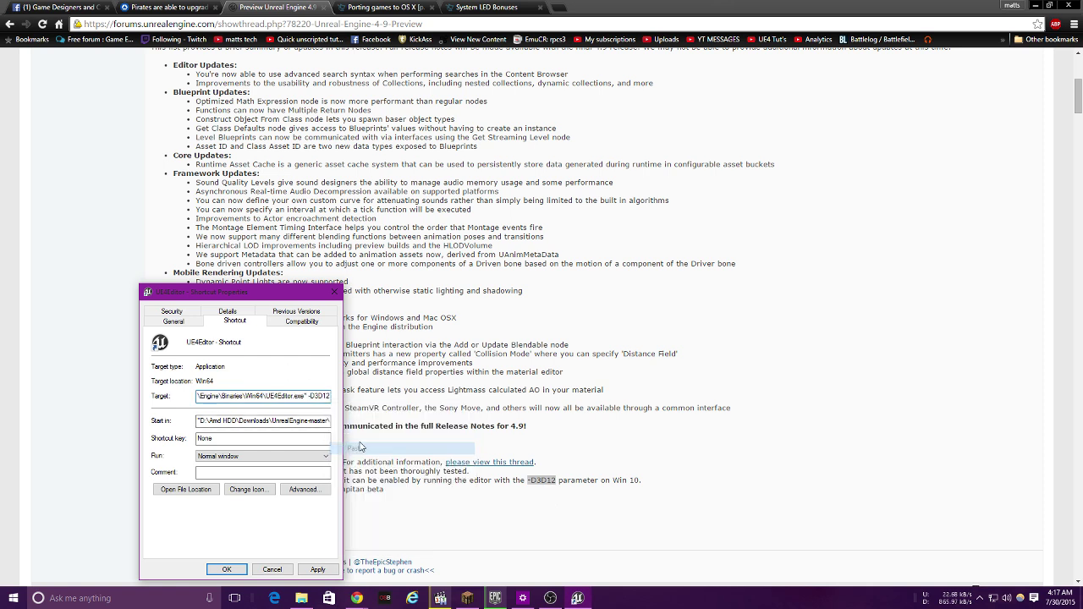
left_click(236, 569)
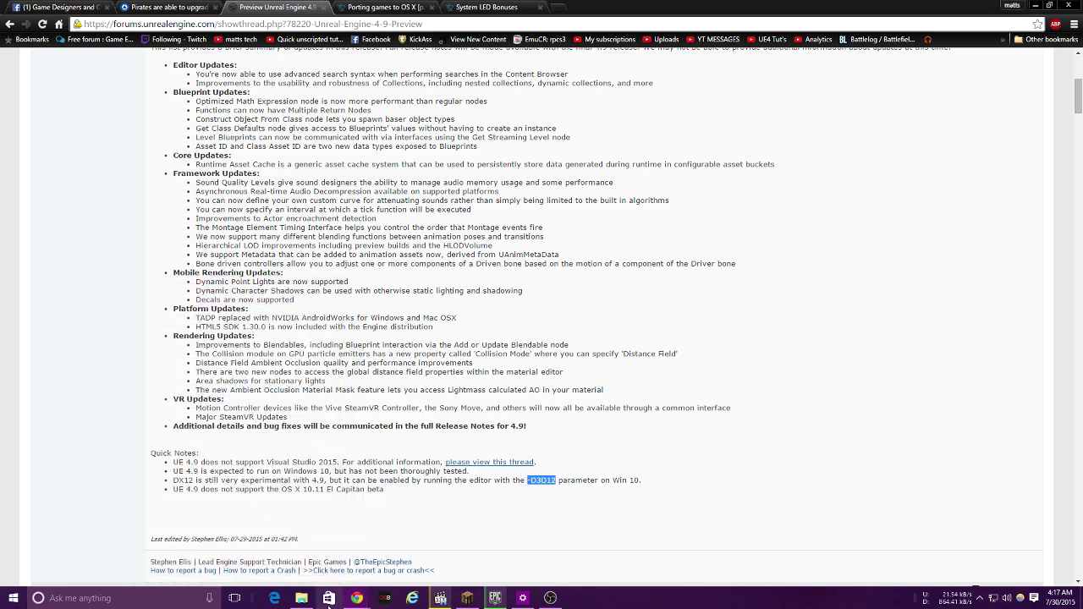
Launch the editor from UE4Editor - Shortcut, then dismiss the crash error over the forum
left_click(301, 598)
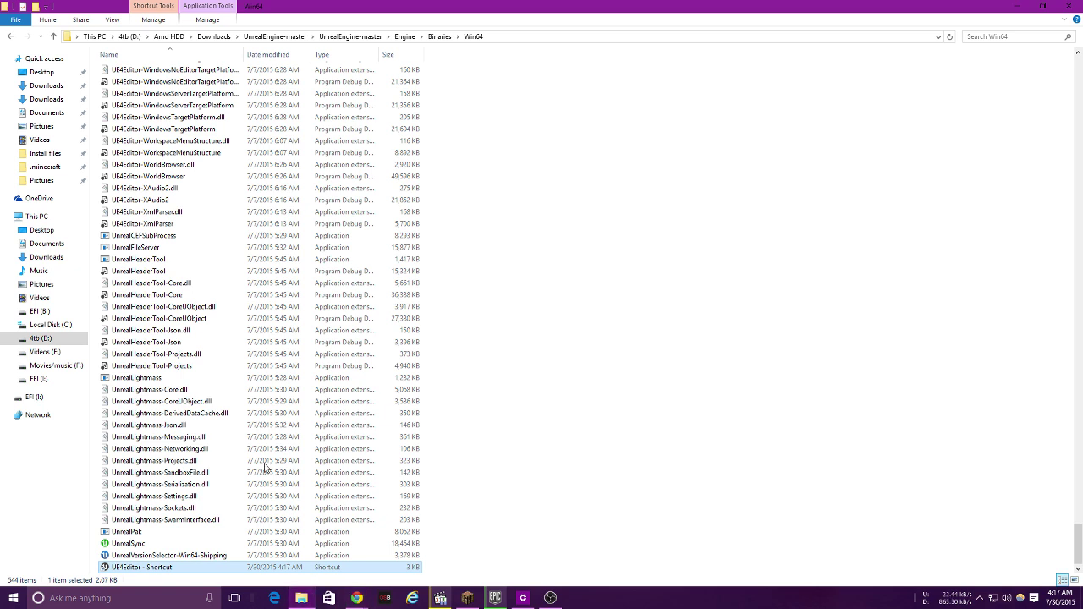
double_click(173, 565)
left_click(1018, 10)
scroll(411, 164, "up", 2)
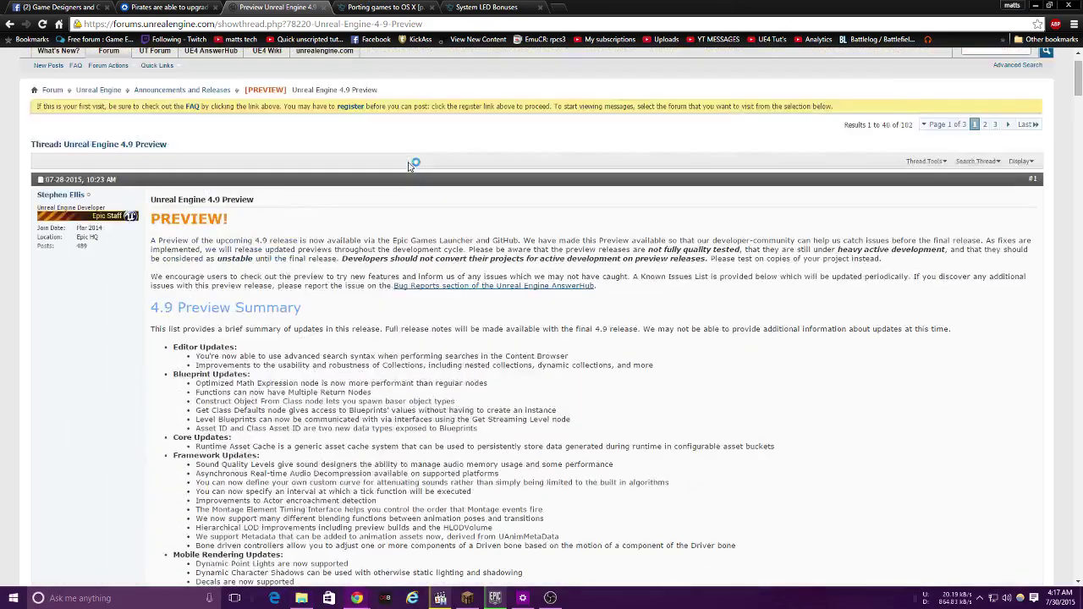
scroll(409, 163, "down", 2)
scroll(409, 163, "down", 2)
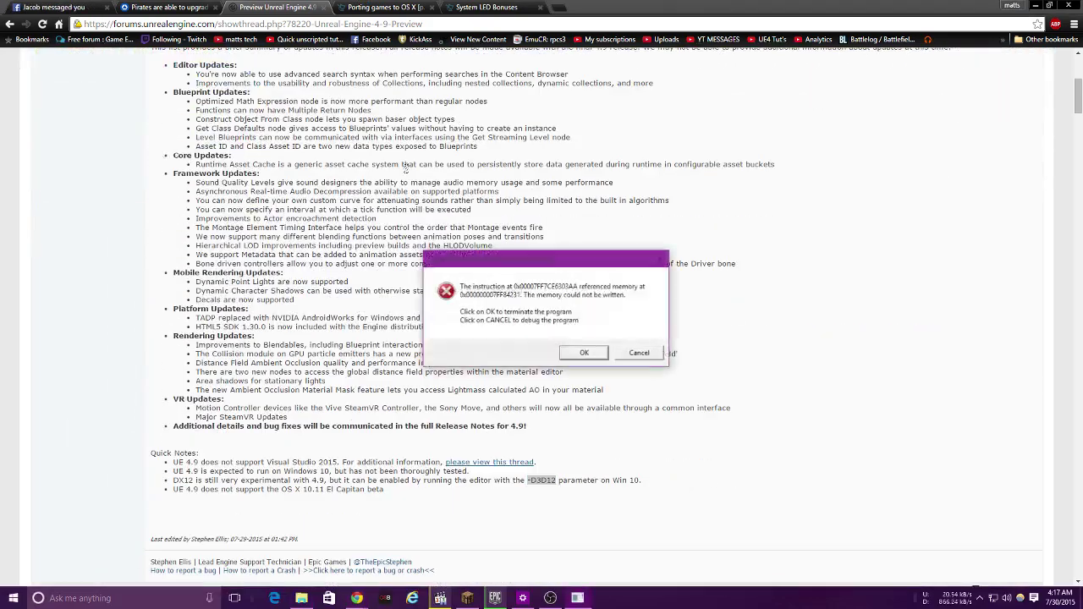
left_click(586, 354)
Scroll back up to the 4.9 Preview Summary as the firewall alert appears
scroll(374, 285, "up", 1)
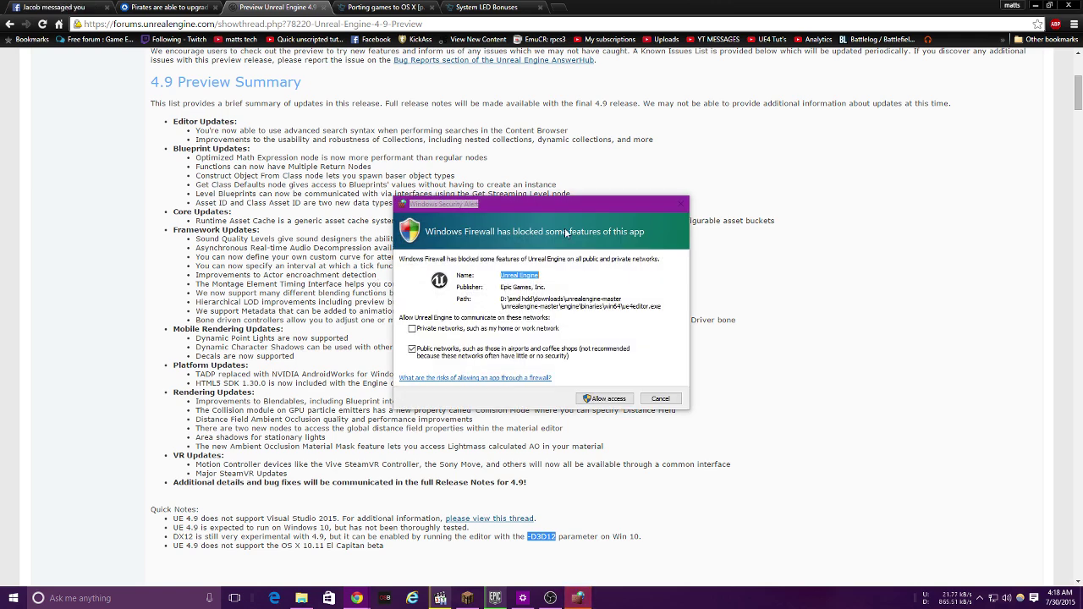
Tick Private networks and allow Unreal Engine access through Windows Firewall
left_click(506, 330)
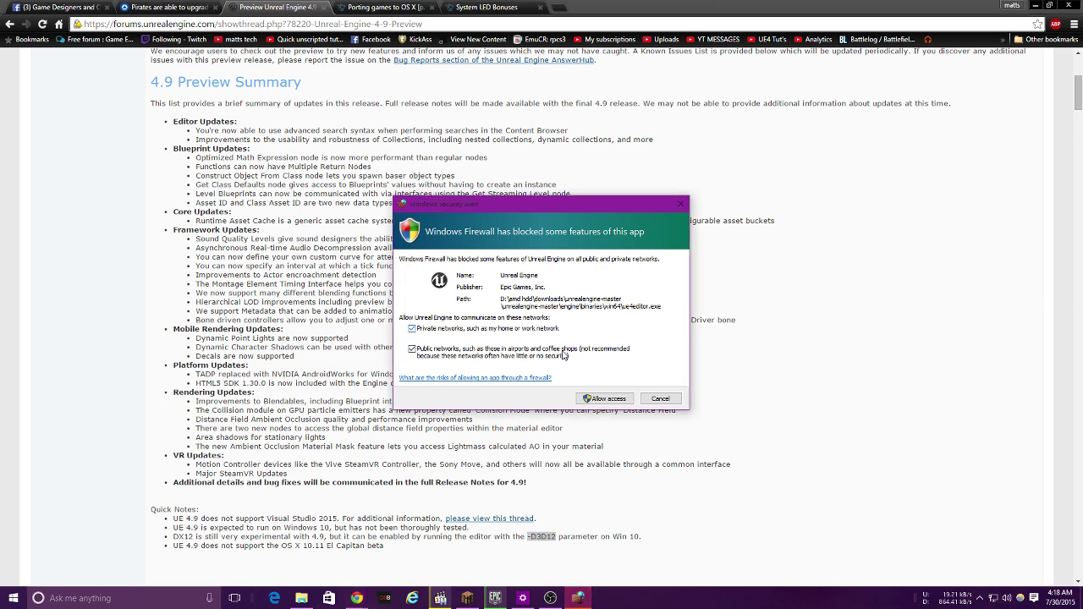
left_click(589, 398)
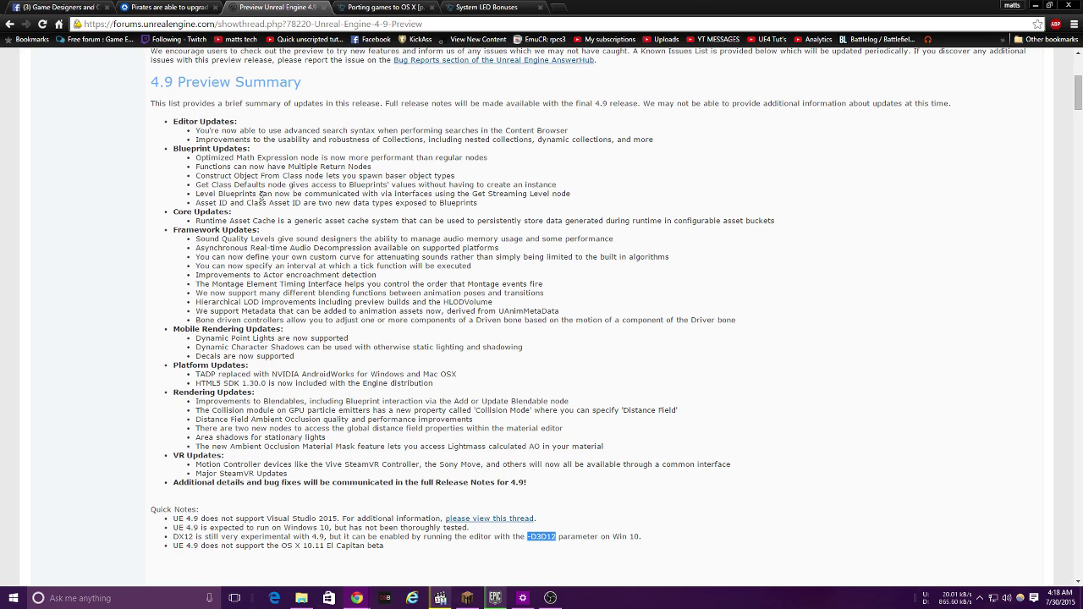
scroll(289, 308, "down", 1)
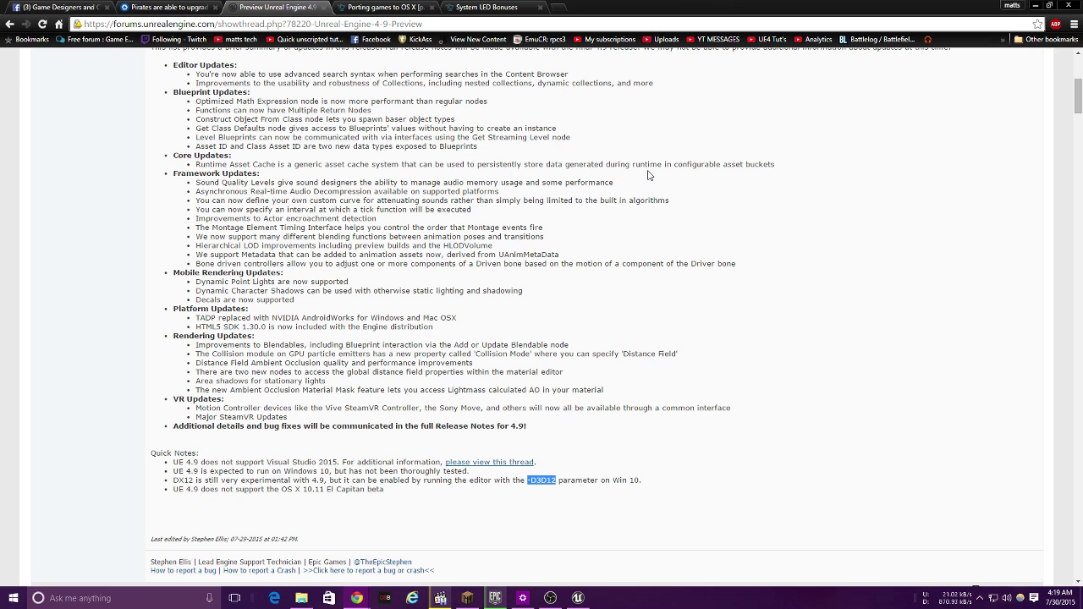
Cancel converting SplitScreen, choose the Third Person template and name the project MyProjectdx12
left_click(578, 598)
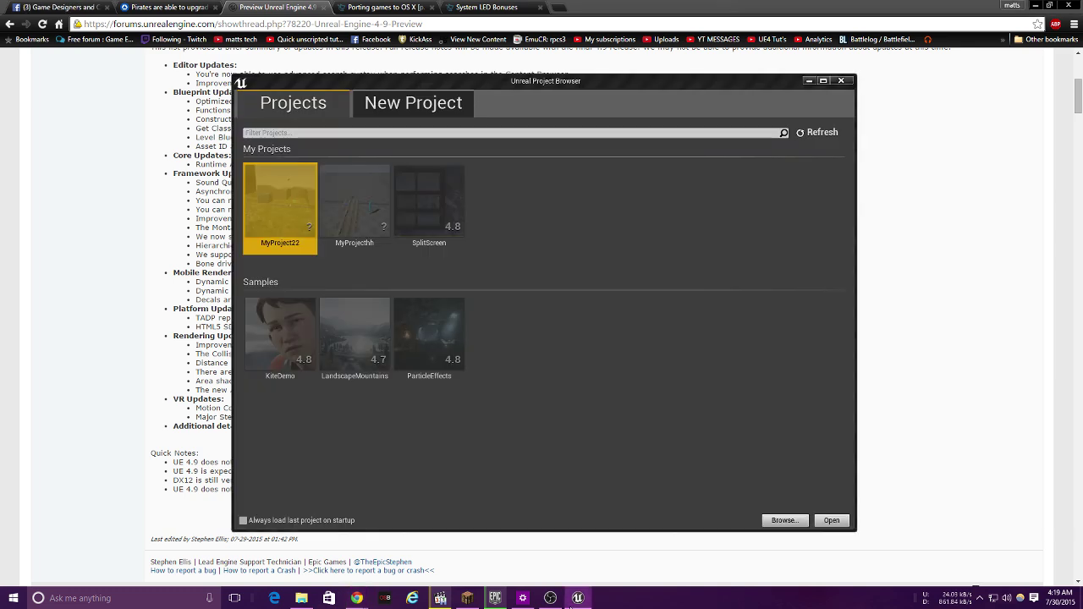
double_click(431, 220)
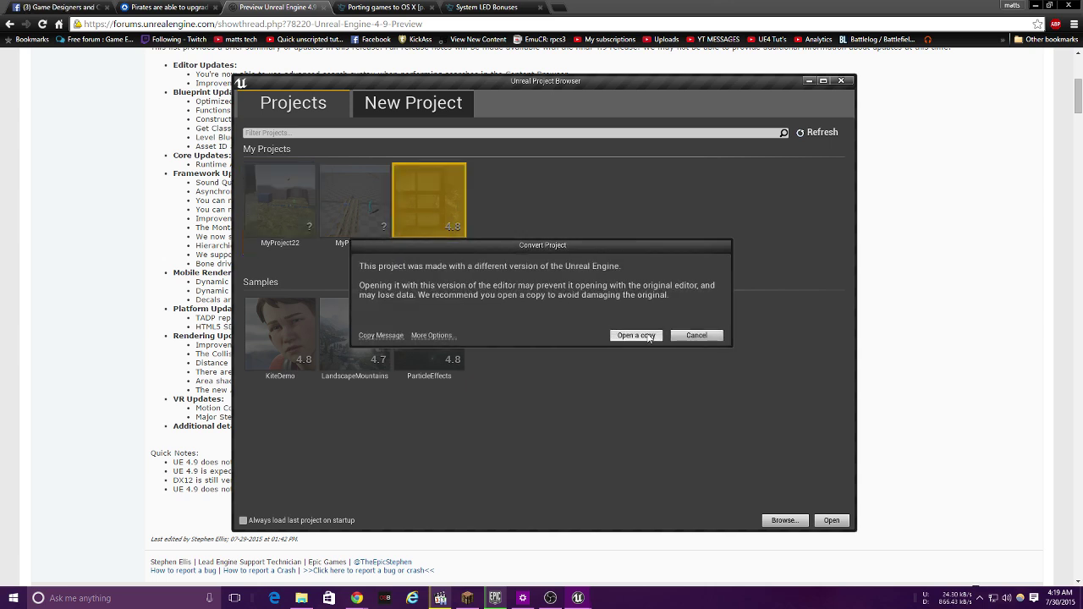
left_click(697, 336)
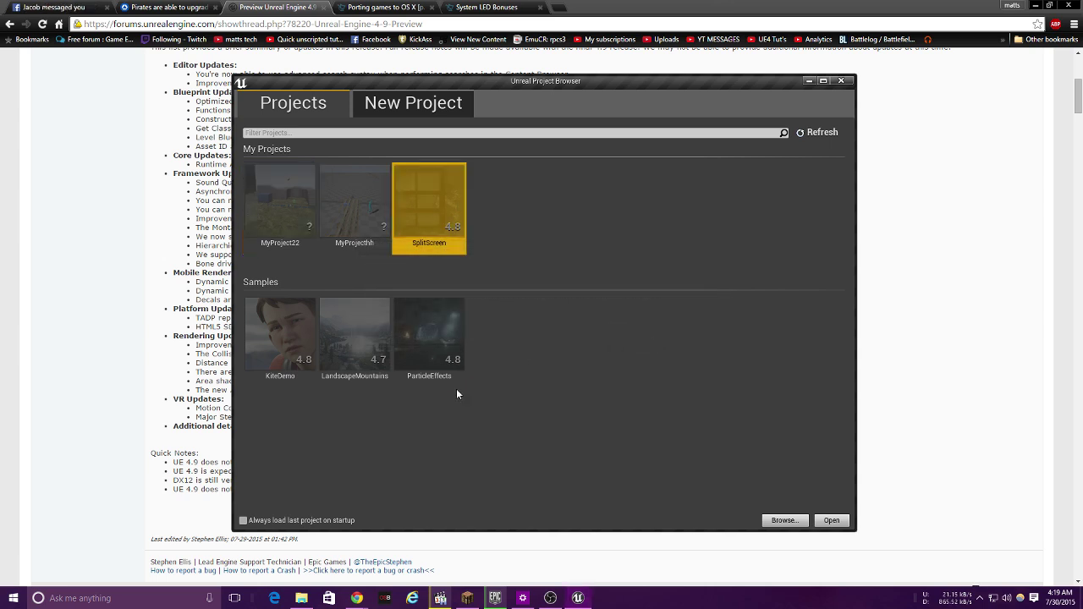
left_click(436, 111)
left_click(336, 269)
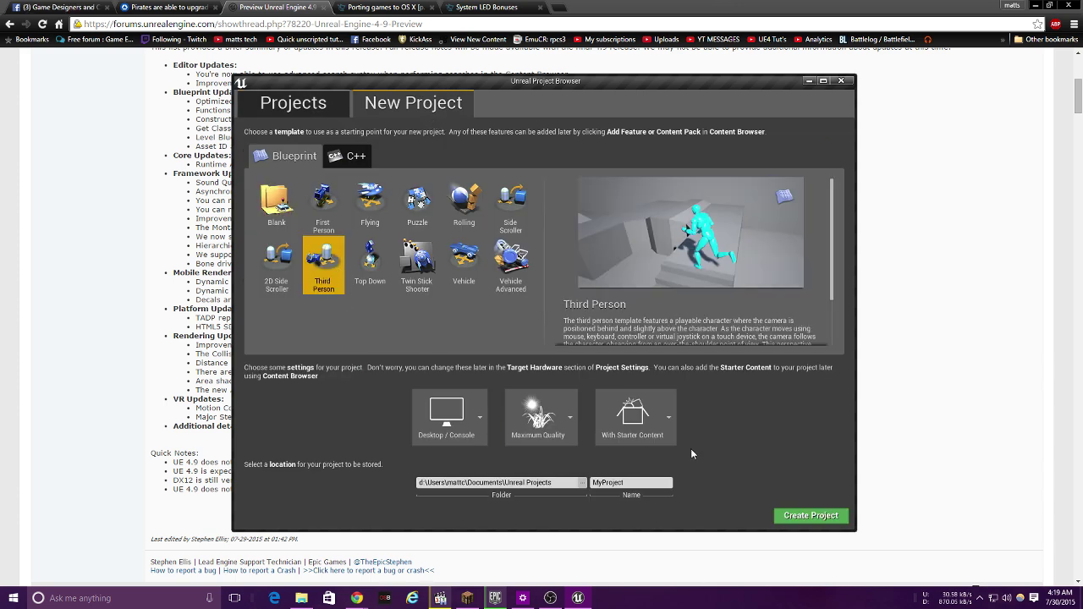
left_click(627, 482)
Create MyProjectdx12, then read the forum Quick Notes, briefly selecting the El Capitan line
left_click(809, 515)
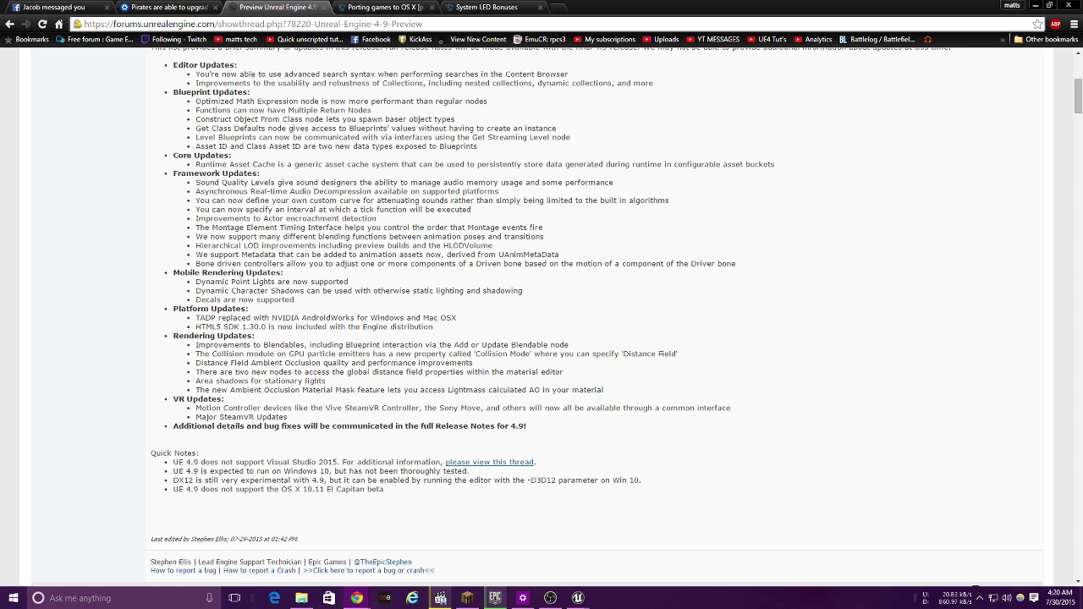
scroll(132, 512, "down", 1)
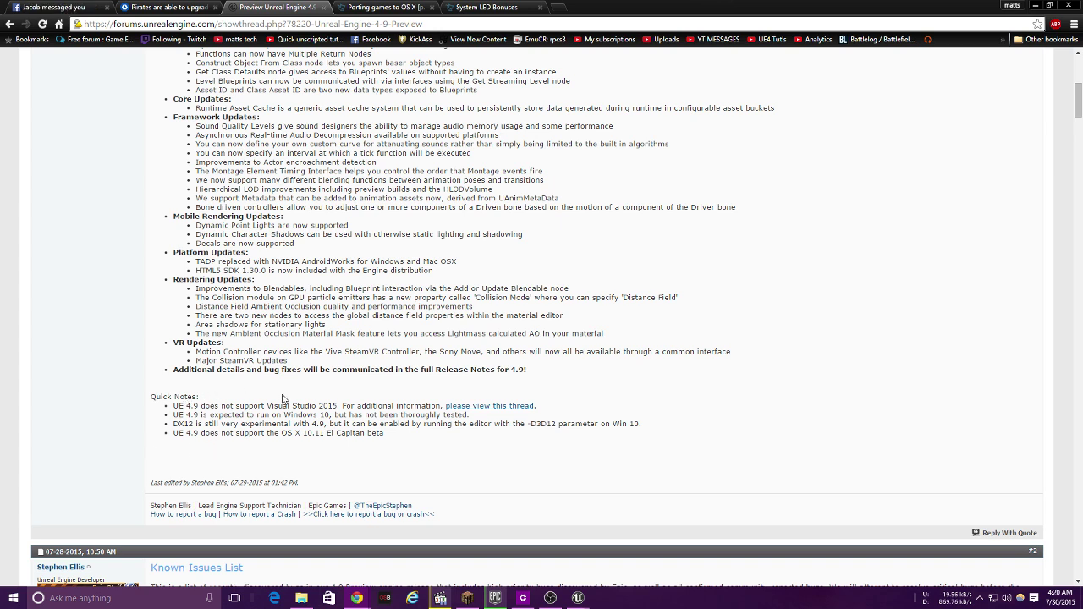
left_click_drag(400, 439, 165, 439)
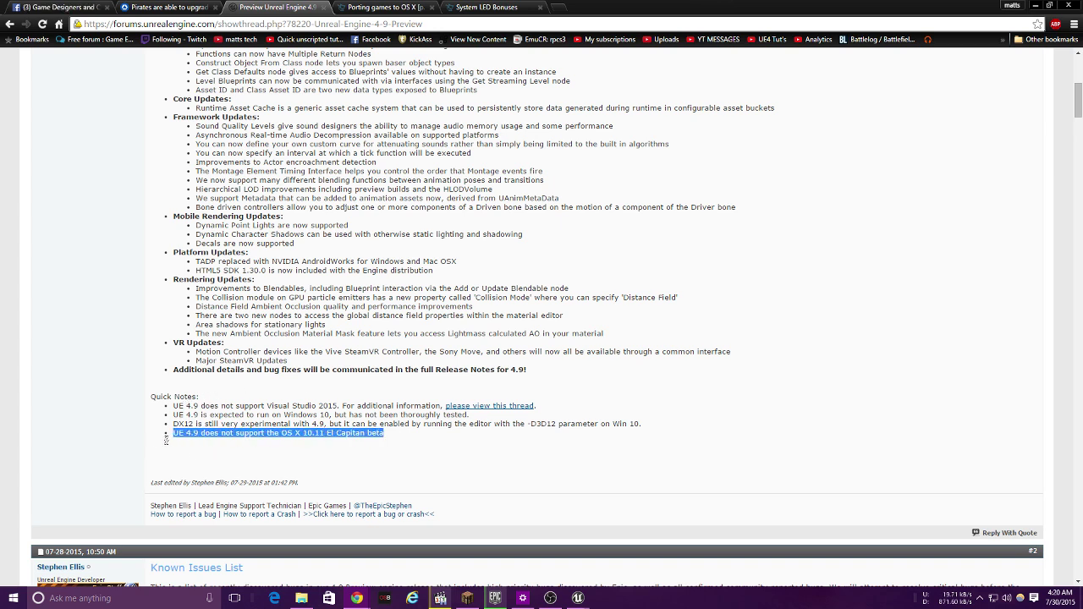
left_click(536, 514)
Close the Plugins window and turn on Show Stats and Show FPS in the viewport
mouse_move(578, 598)
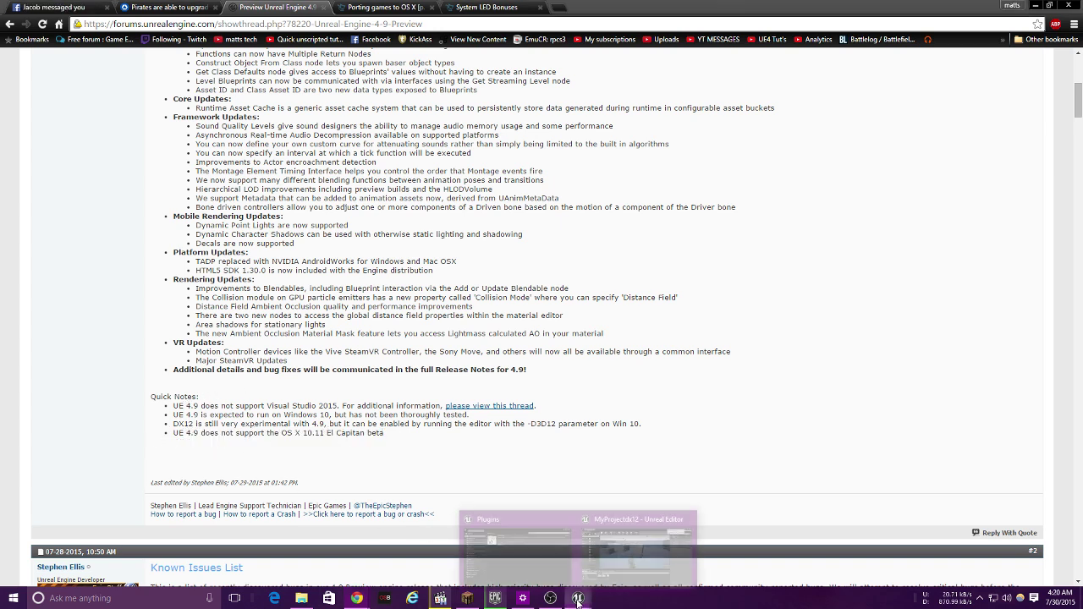
left_click(620, 570)
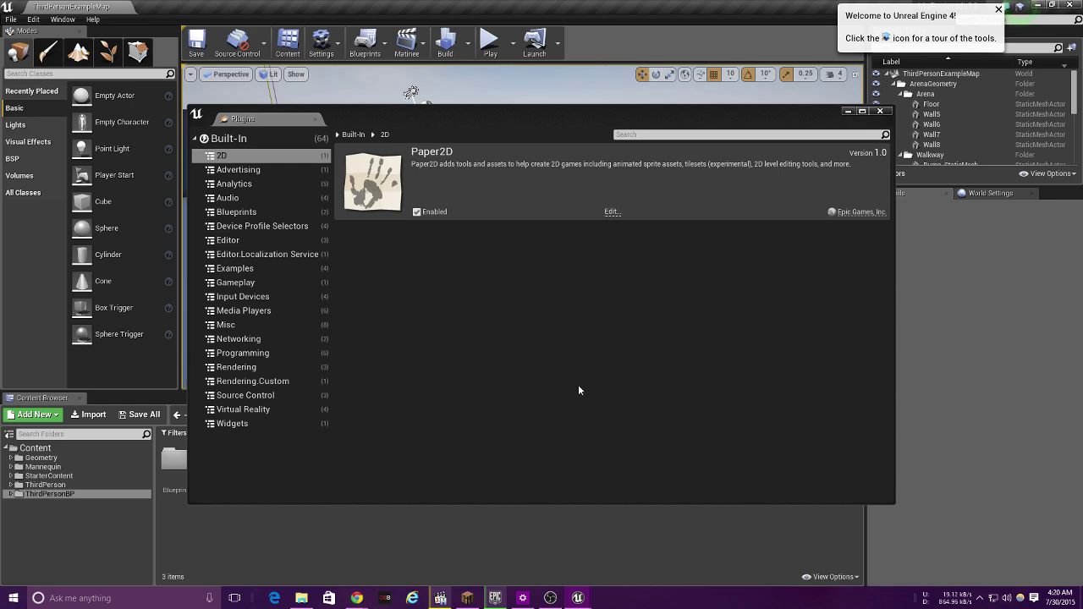
left_click(880, 111)
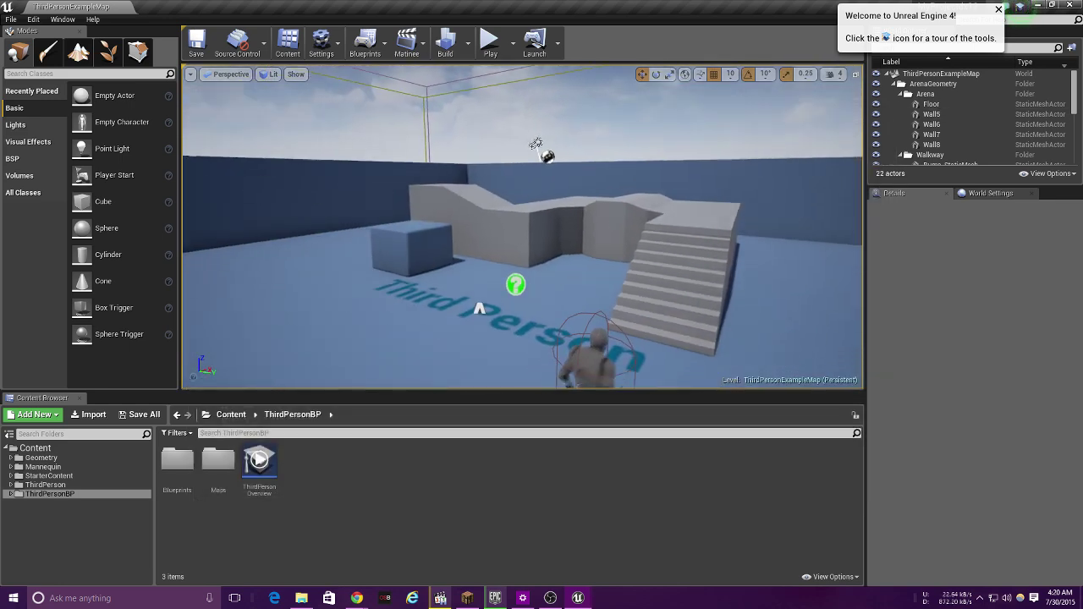
mouse_move(524, 254)
left_mouse_down()
mouse_move(474, 203)
mouse_move(516, 254)
left_mouse_up()
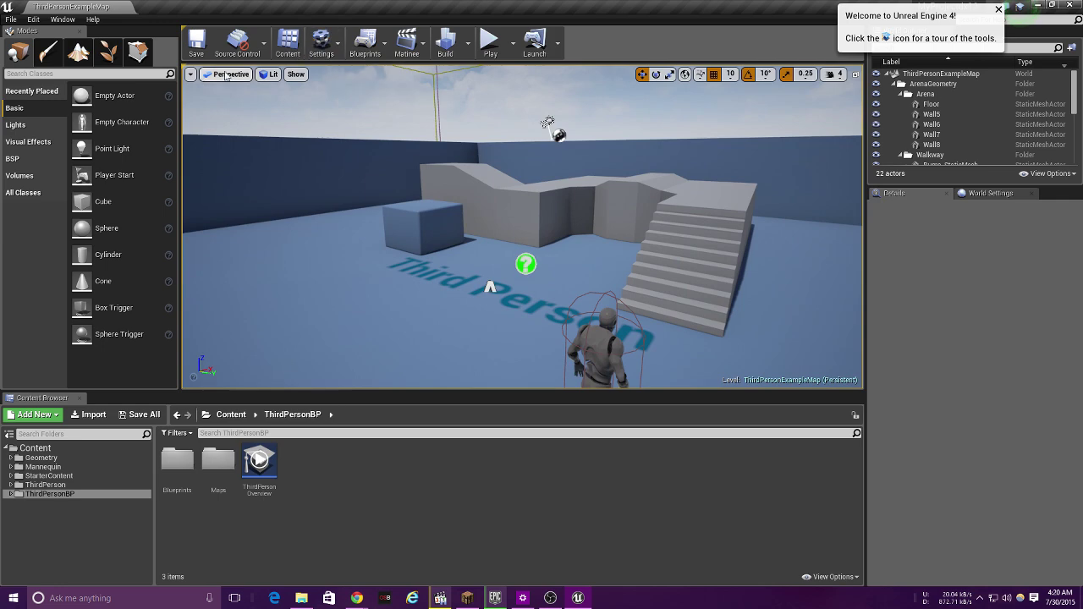
left_click(190, 74)
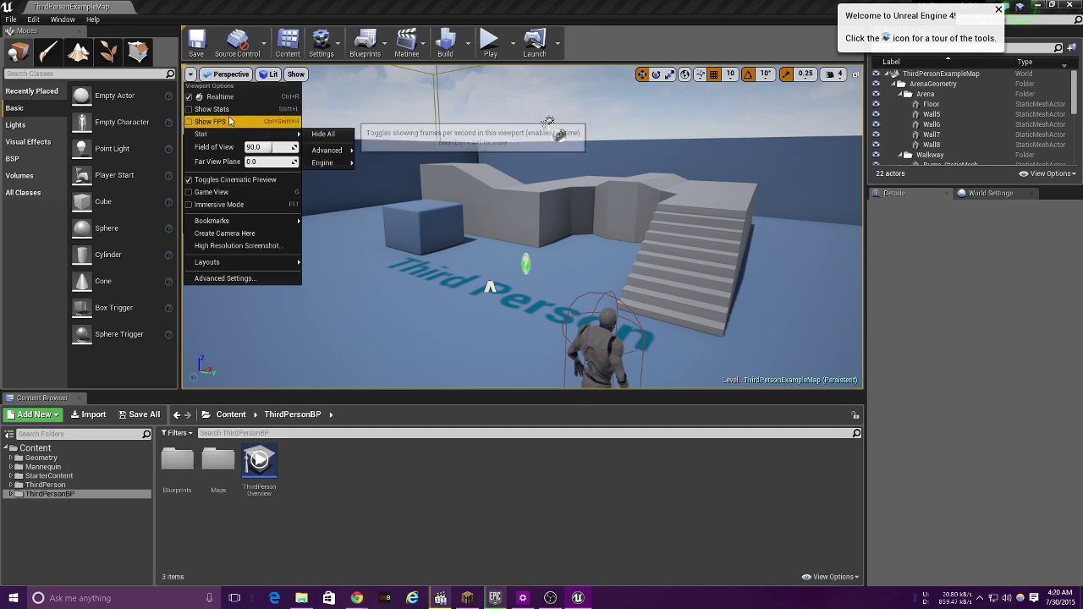
left_click(325, 134)
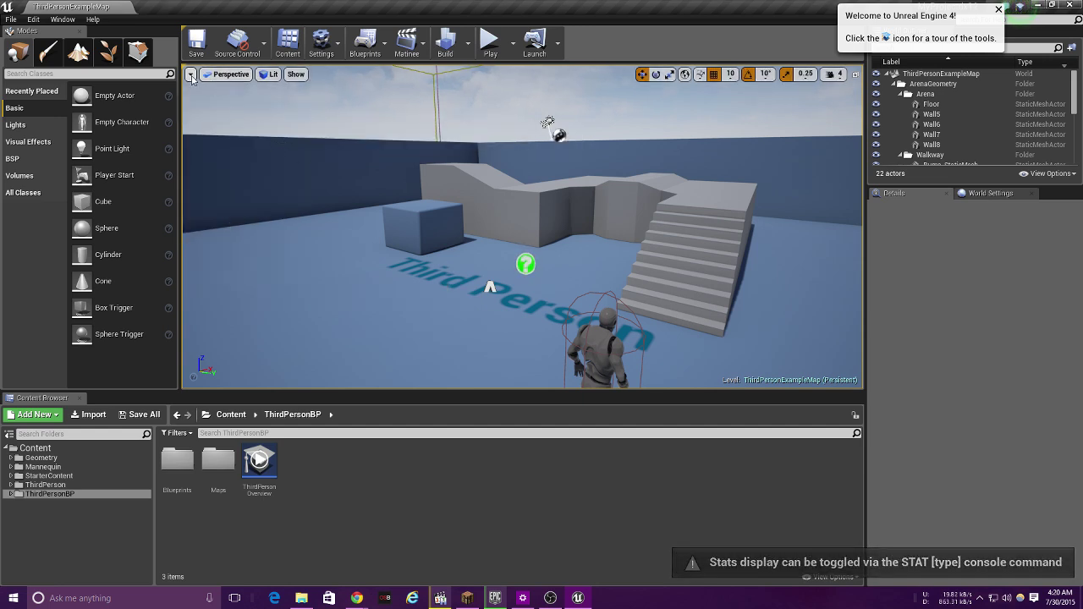
left_click(191, 75)
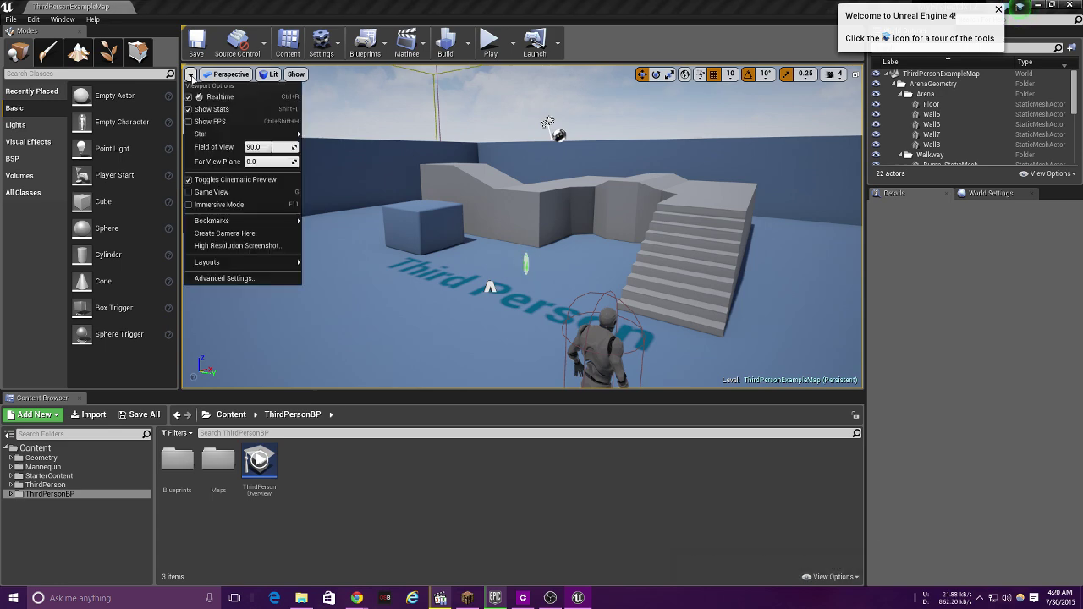
left_click(211, 116)
Browse the viewport's Stat > Advanced list down to the Threads entry
left_click(191, 74)
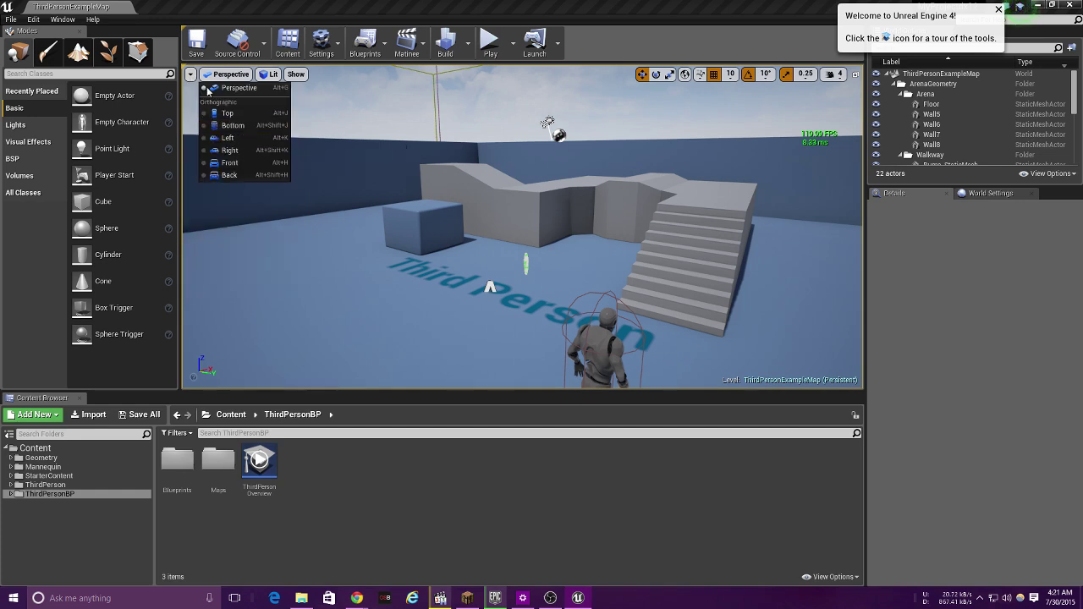
mouse_move(222, 134)
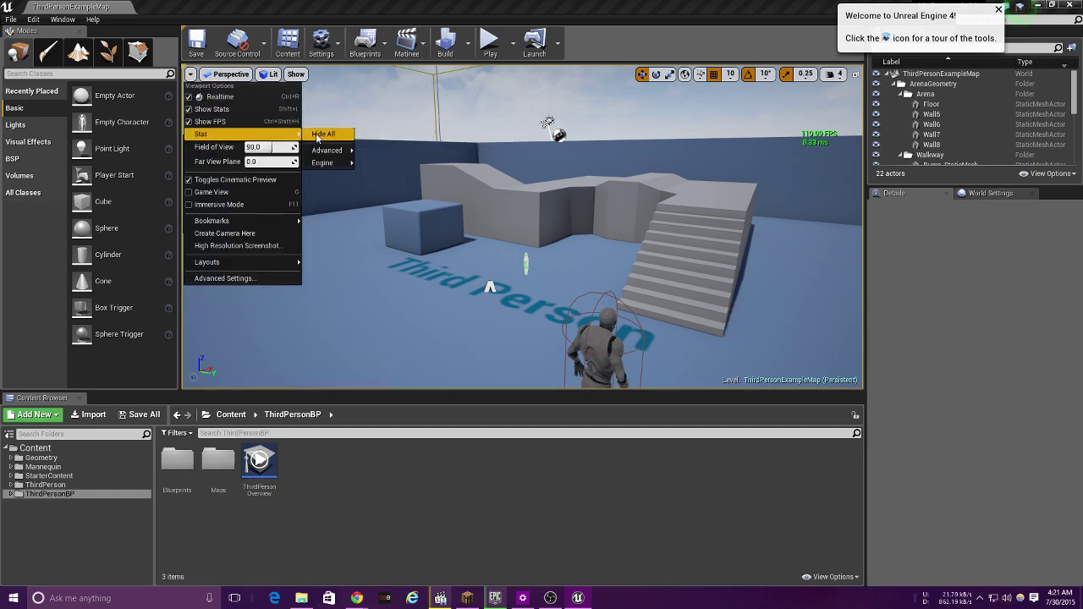
mouse_move(339, 152)
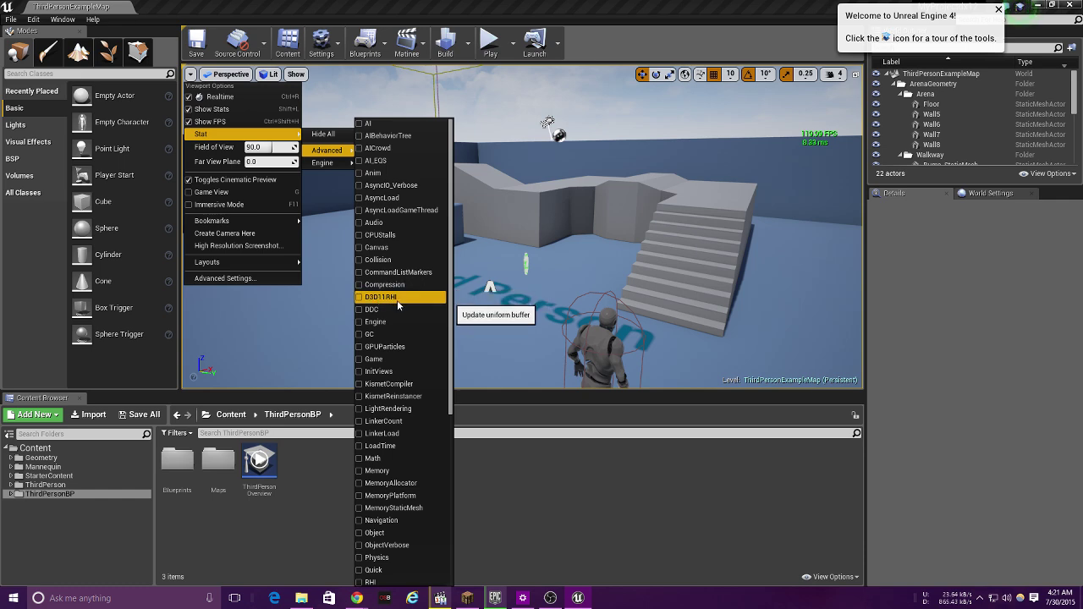
scroll(400, 313, "down", 8)
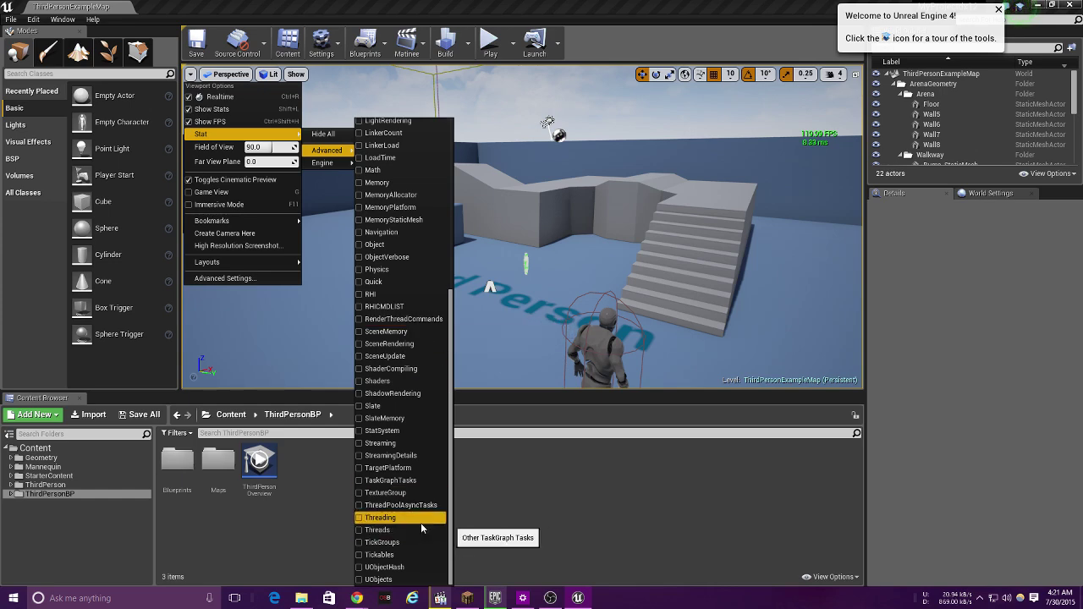
scroll(421, 508, "up", 8)
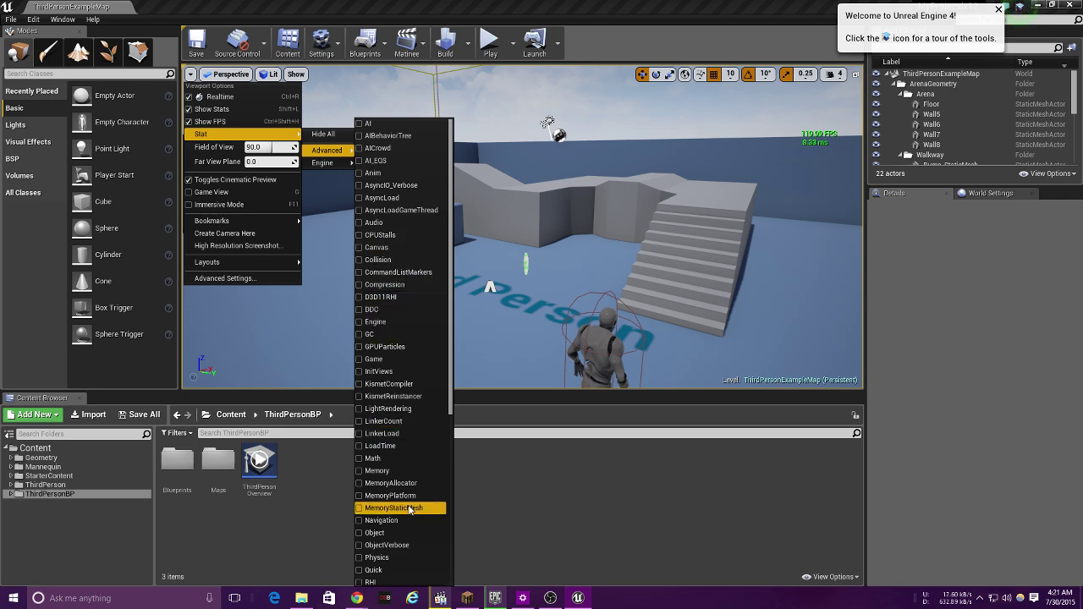
scroll(410, 508, "down", 4)
scroll(411, 511, "down", 4)
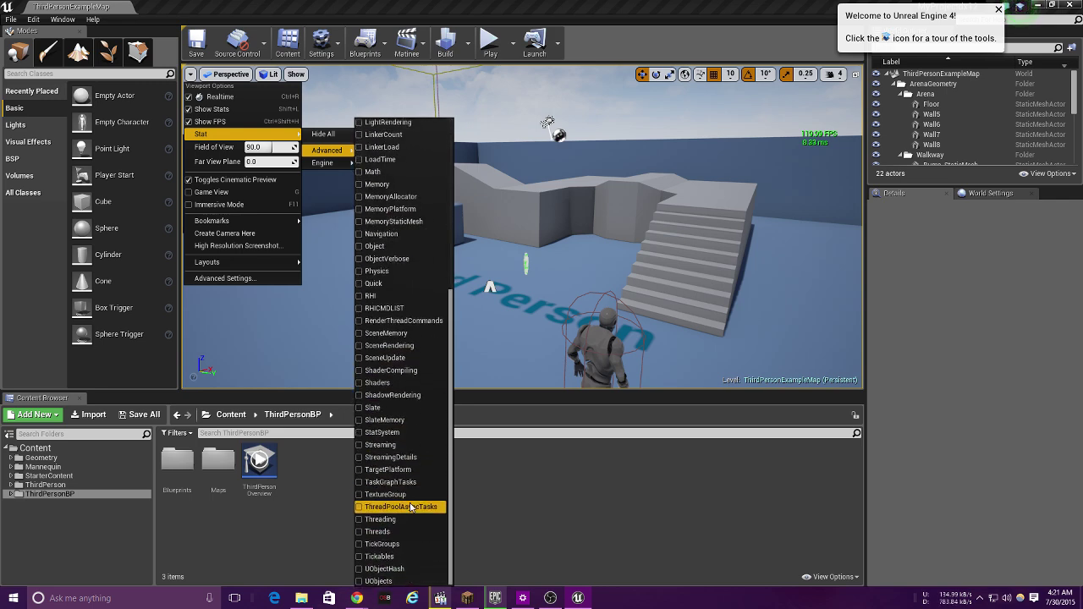
Show the Threads stat overlay and the Stat > Engine > Version readout
left_click(377, 529)
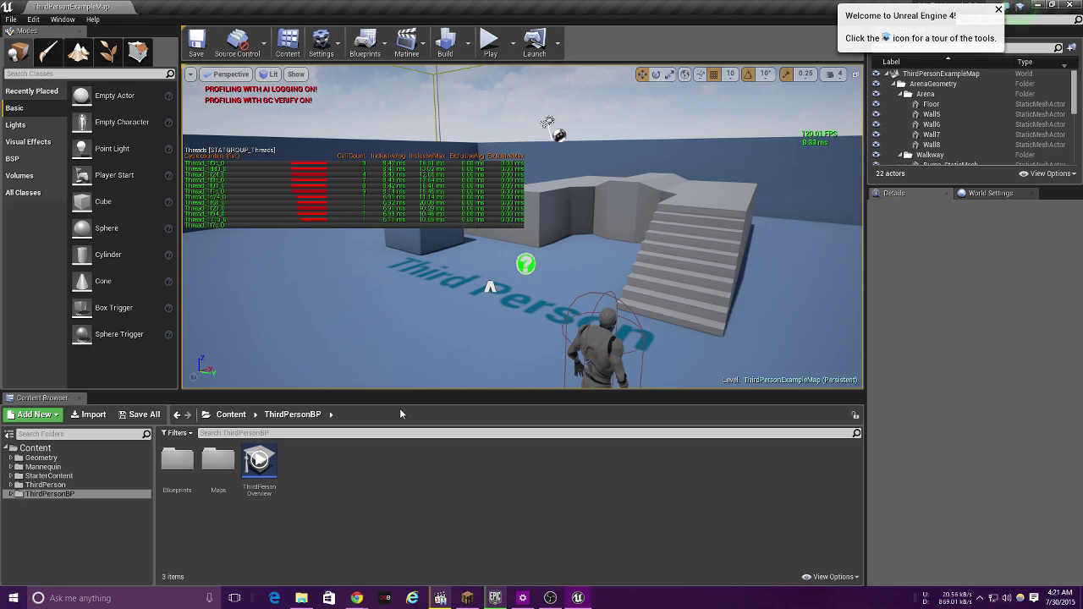
left_click(191, 73)
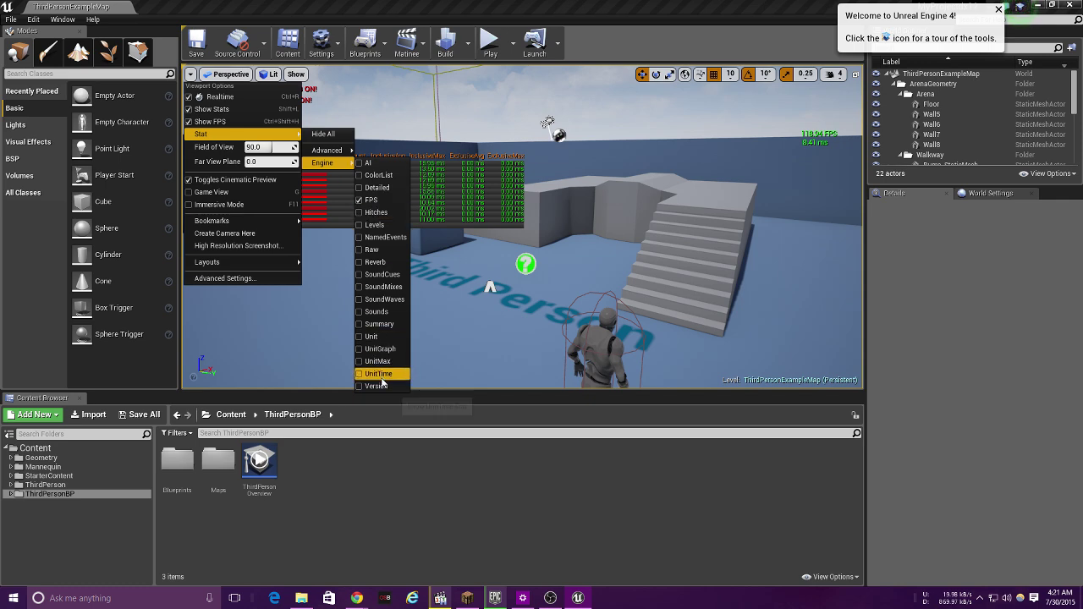
left_click(378, 374)
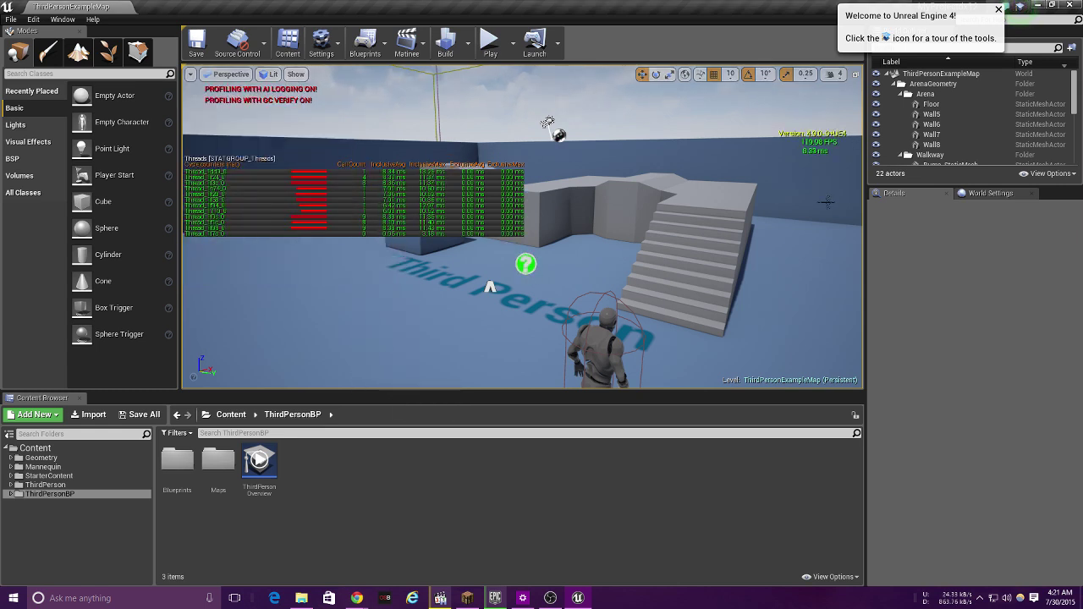
Add Stat > Engine > Detailed frame, game, draw and GPU timings with graph
left_click(190, 74)
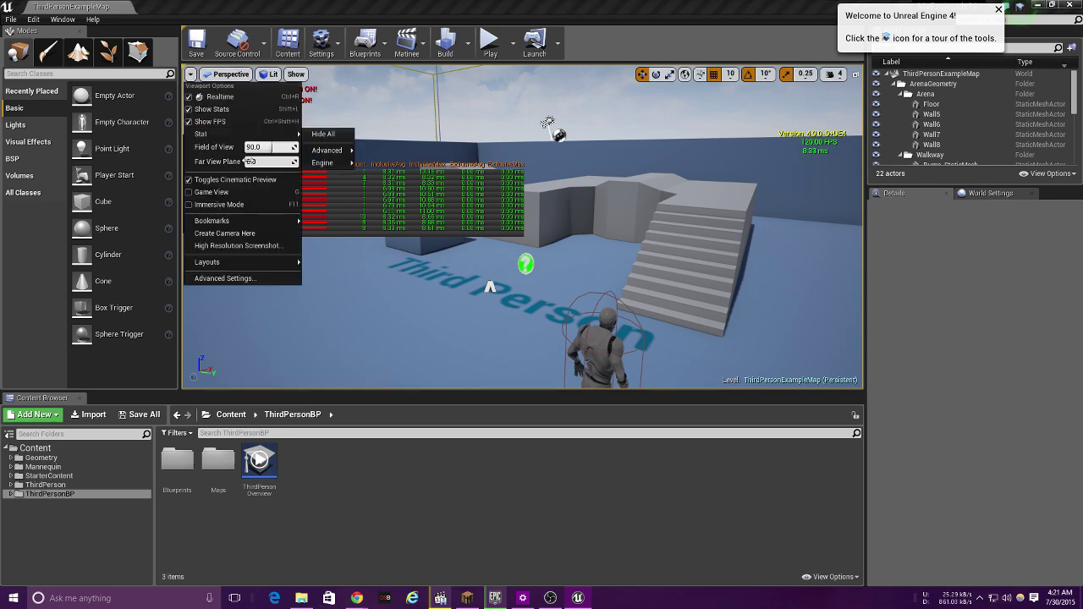
mouse_move(347, 165)
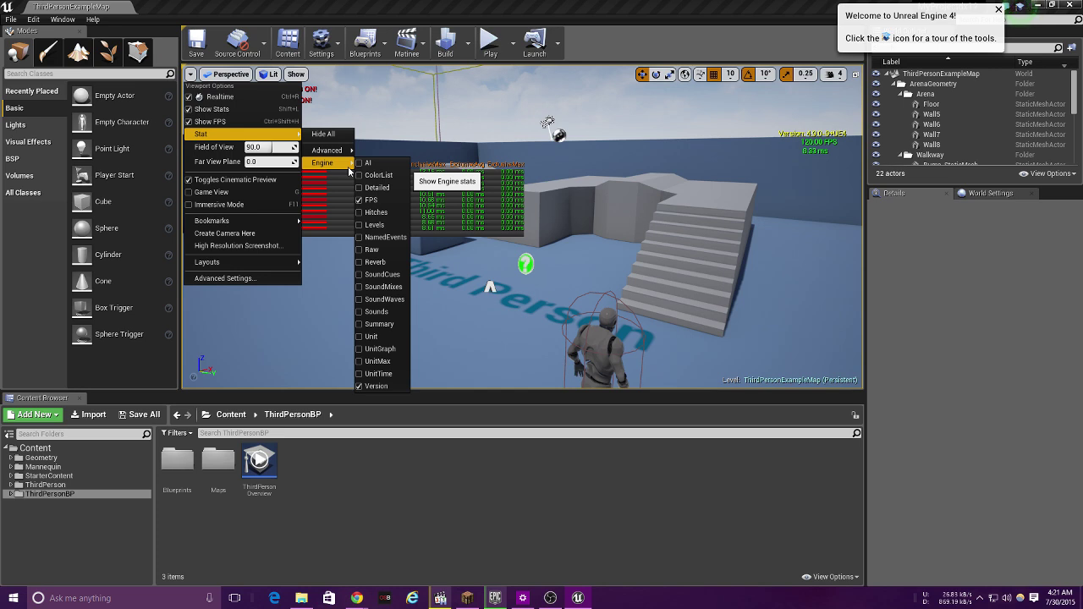
left_click(376, 187)
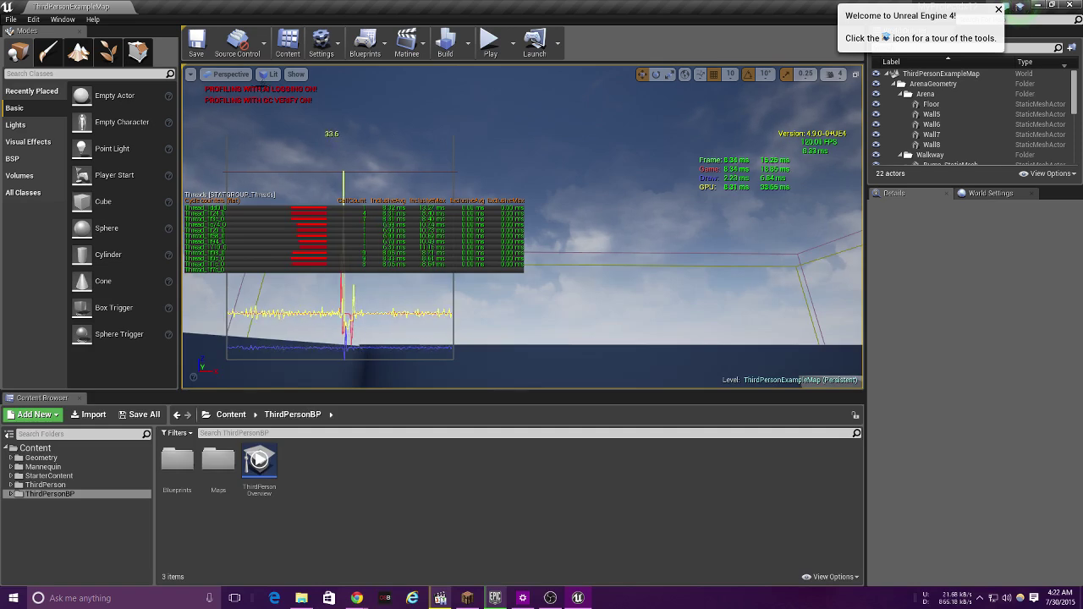
Turn the Stat > Advanced > D3D11RHI counters on, then off again
left_click(191, 73)
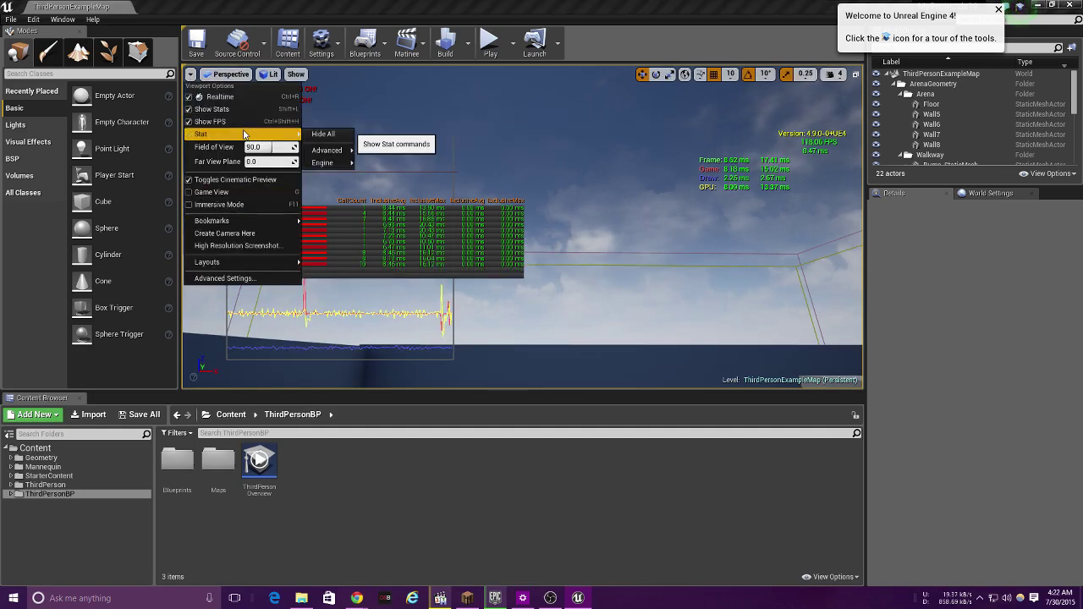
mouse_move(342, 165)
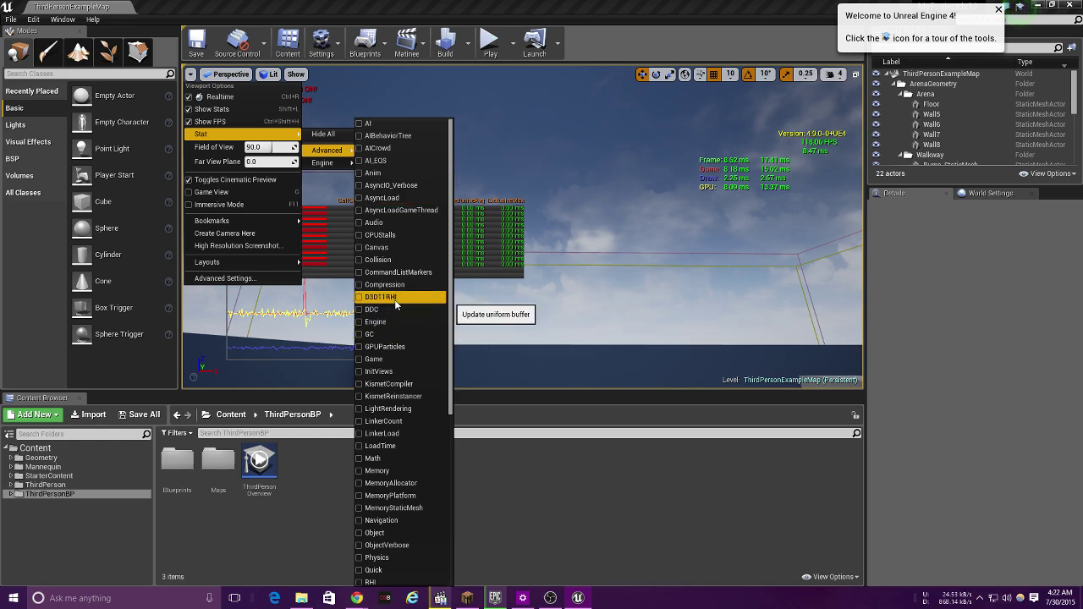
left_click(385, 296)
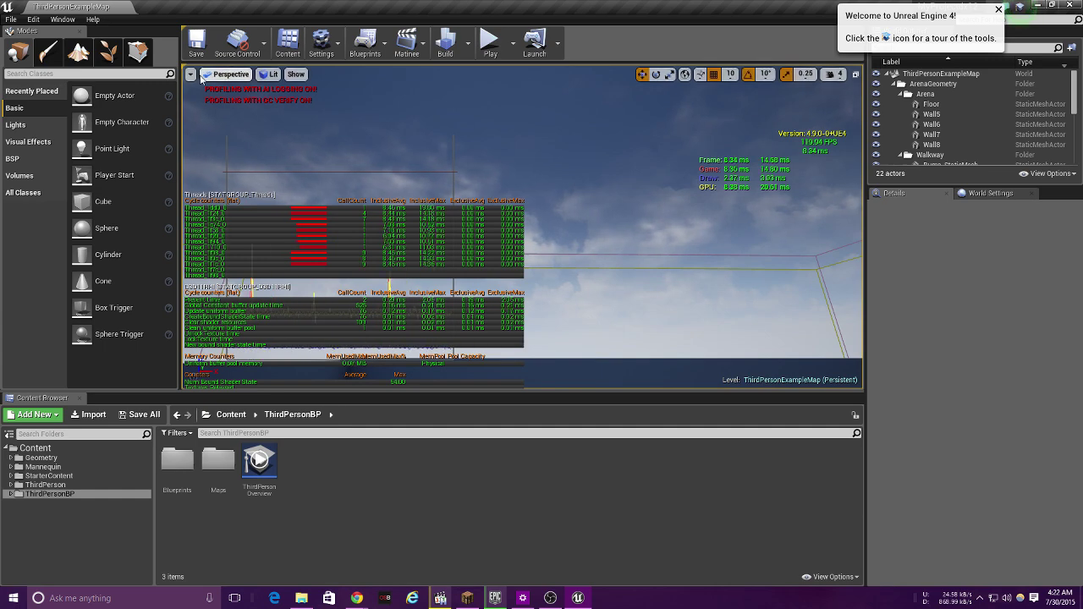
left_click(191, 74)
mouse_move(245, 135)
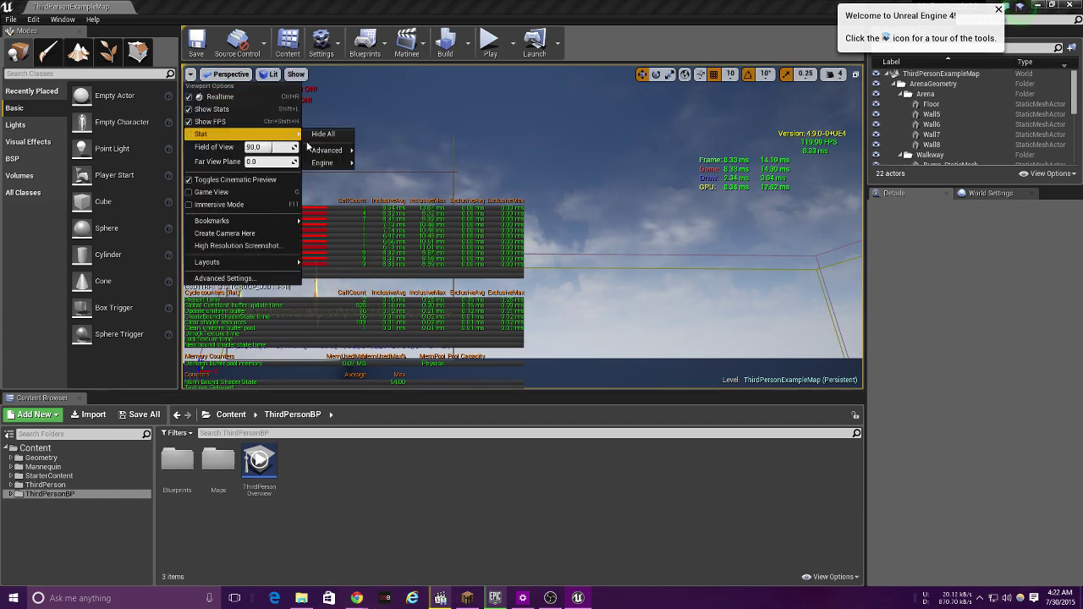
mouse_move(337, 152)
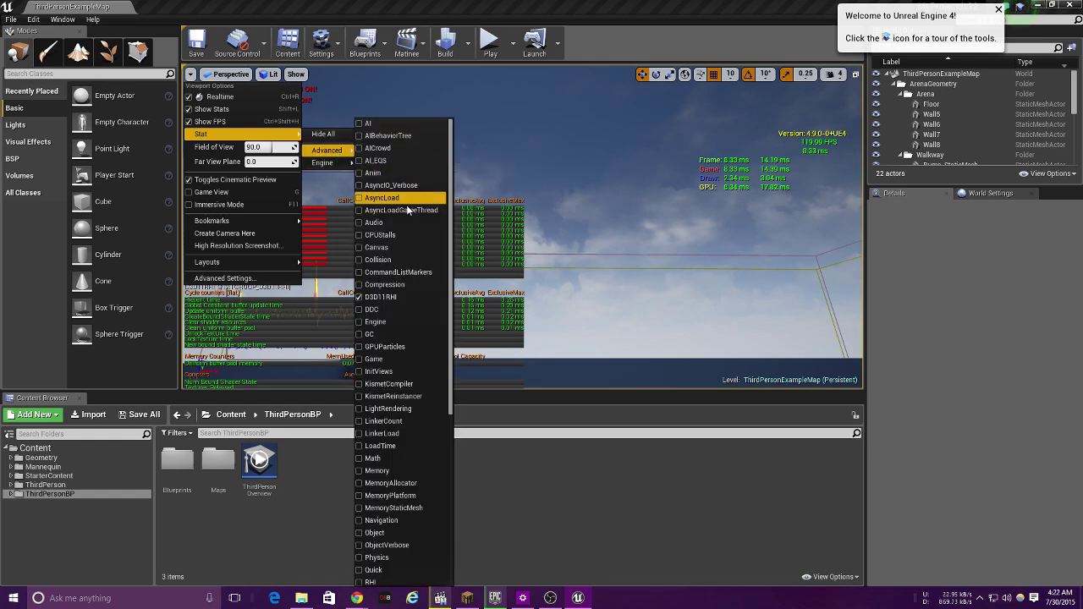
left_click(376, 310)
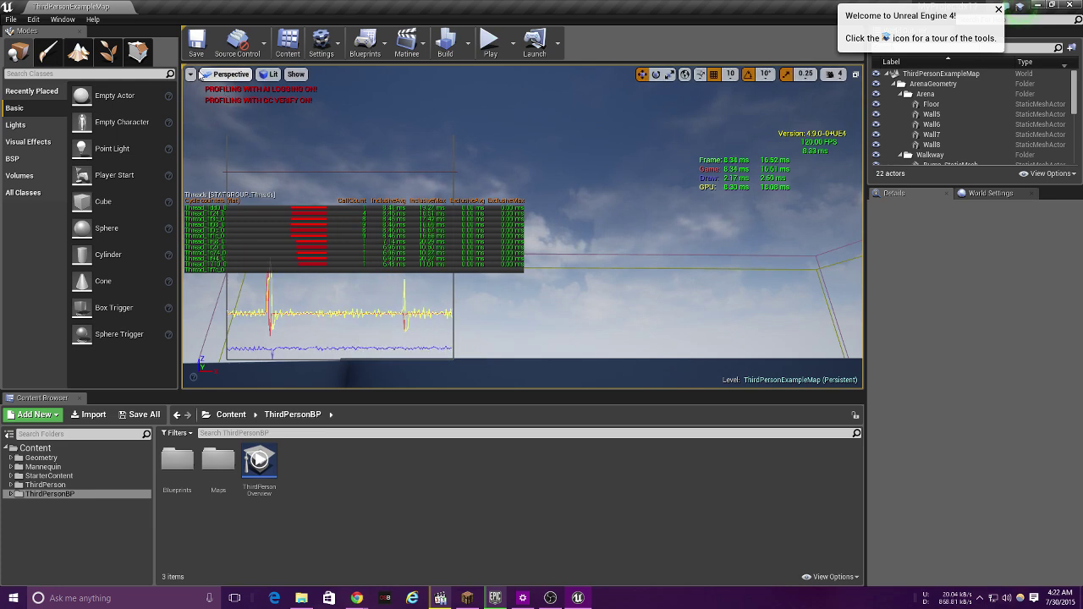
Toggle Show Stats off and on, and toggle Show FPS
left_click(190, 74)
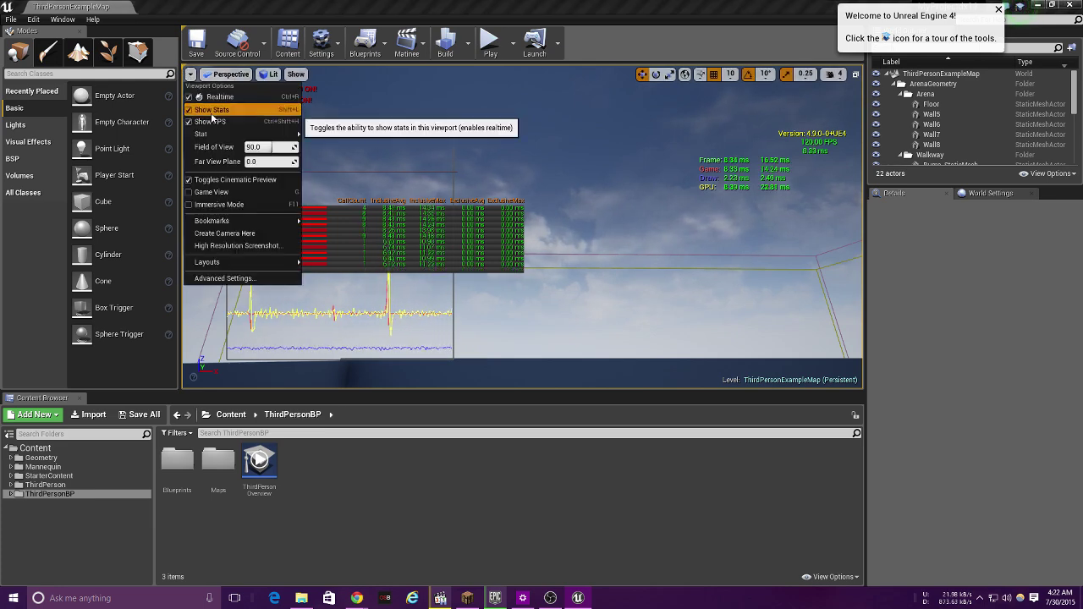
left_click(211, 109)
left_click(191, 74)
left_click(222, 122)
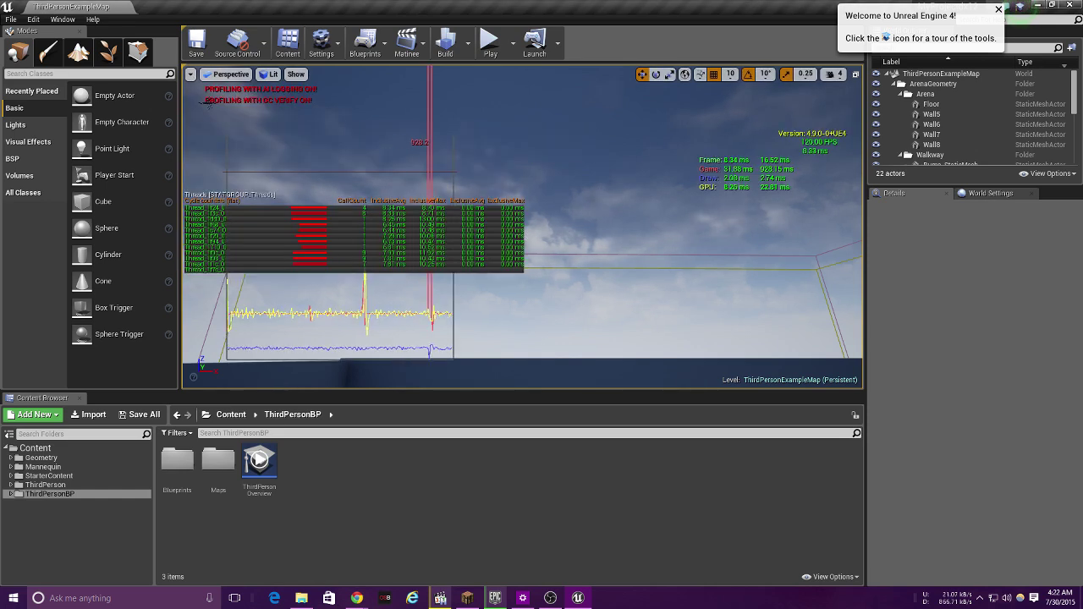
Uncheck Stat > Engine > FPS, then minimize the editor to reveal the forum thread
left_click(190, 75)
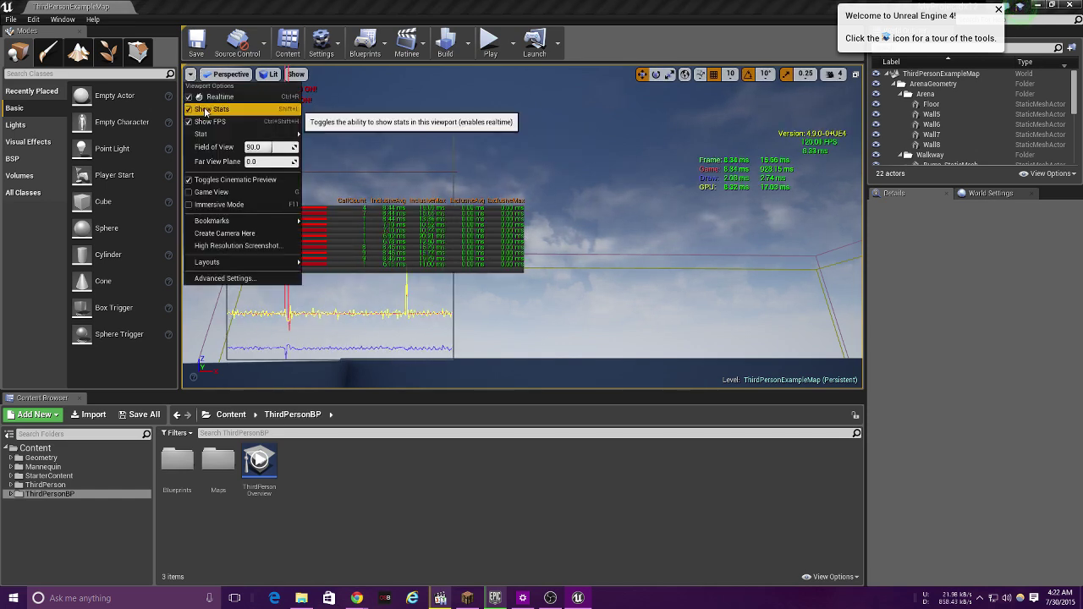
mouse_move(283, 134)
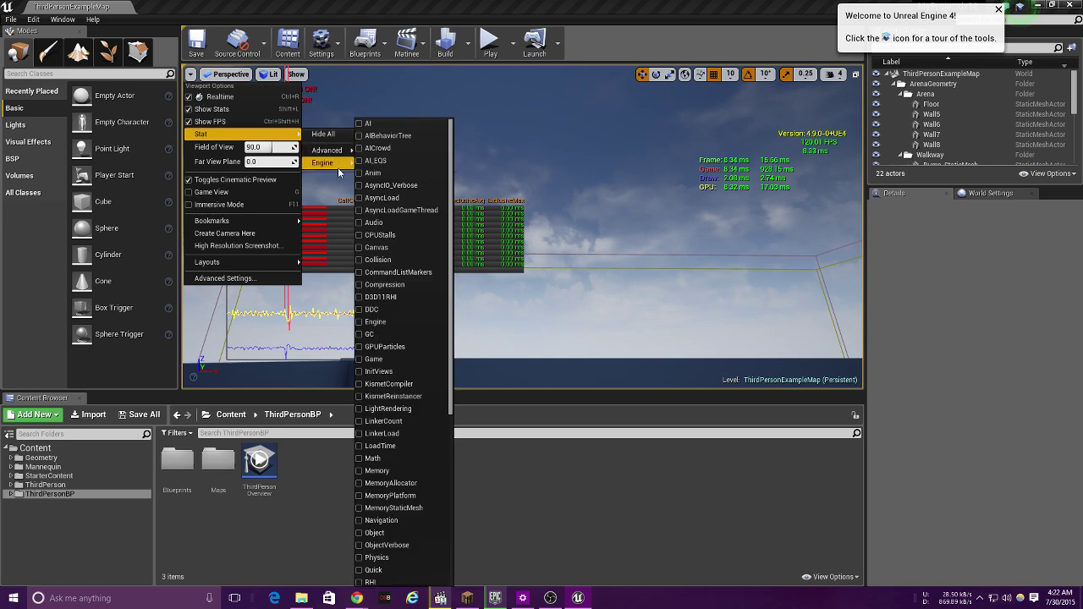
mouse_move(335, 164)
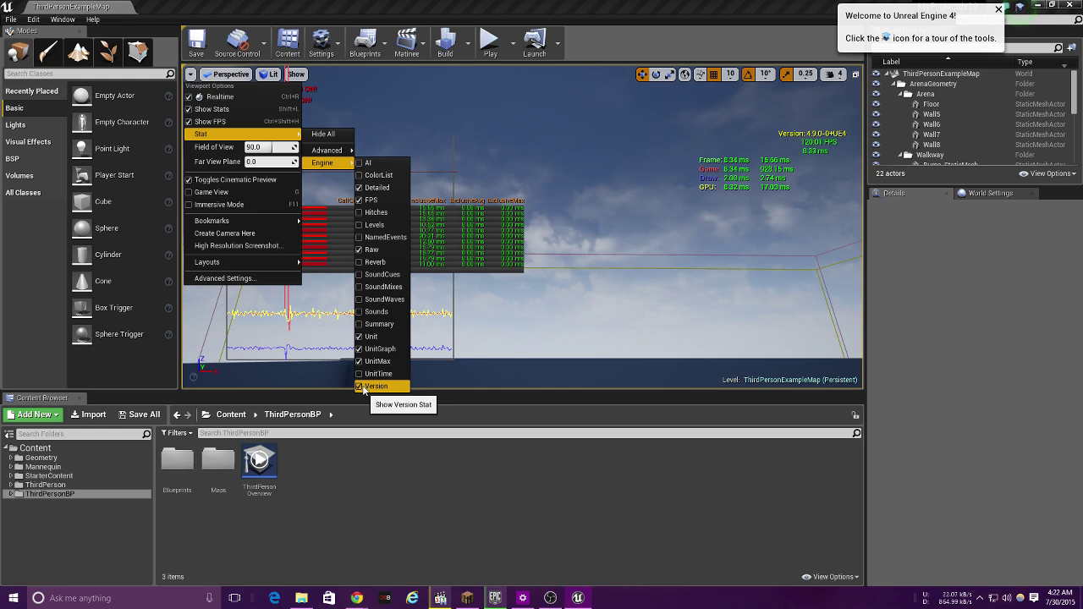
left_click(371, 199)
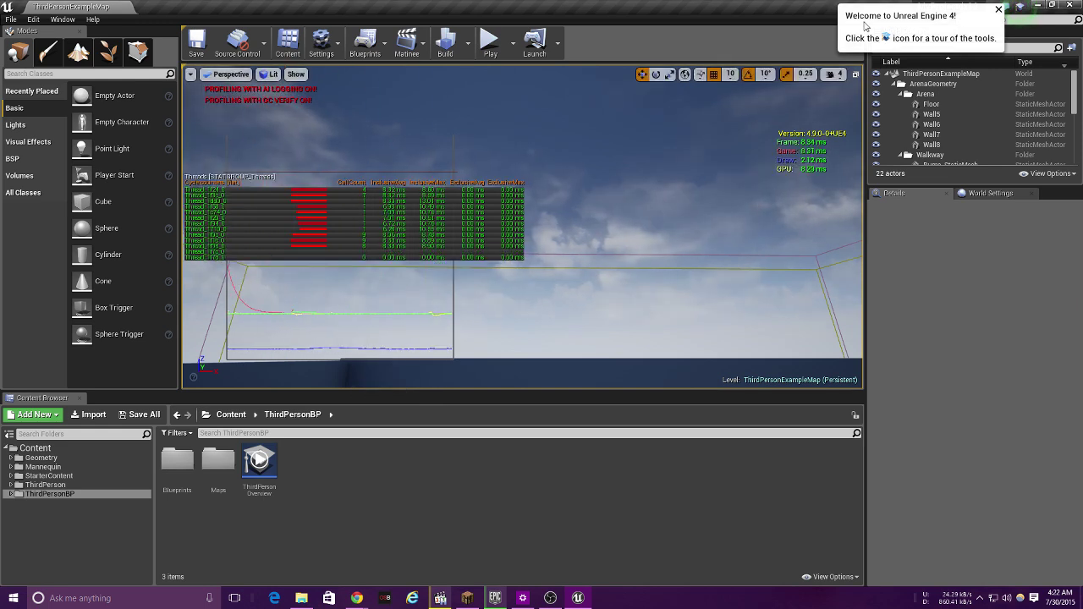
left_click(1019, 5)
Scroll through the 'Unreal Engine 4.9 Preview' thread's Known Issues and replies, then back to the opening post
scroll(398, 414, "down", 3)
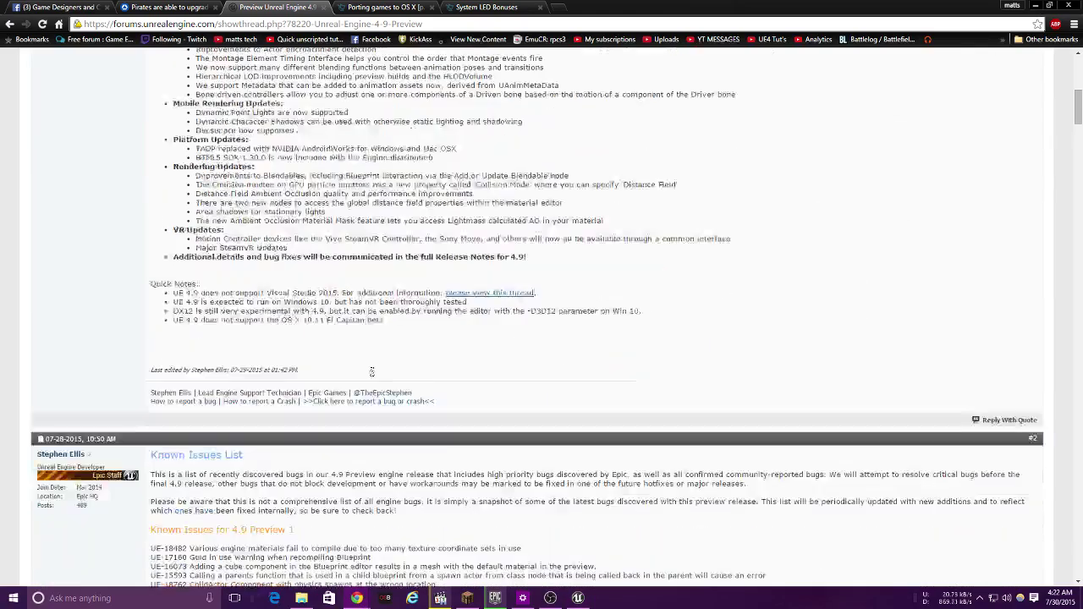
scroll(370, 374, "down", 2)
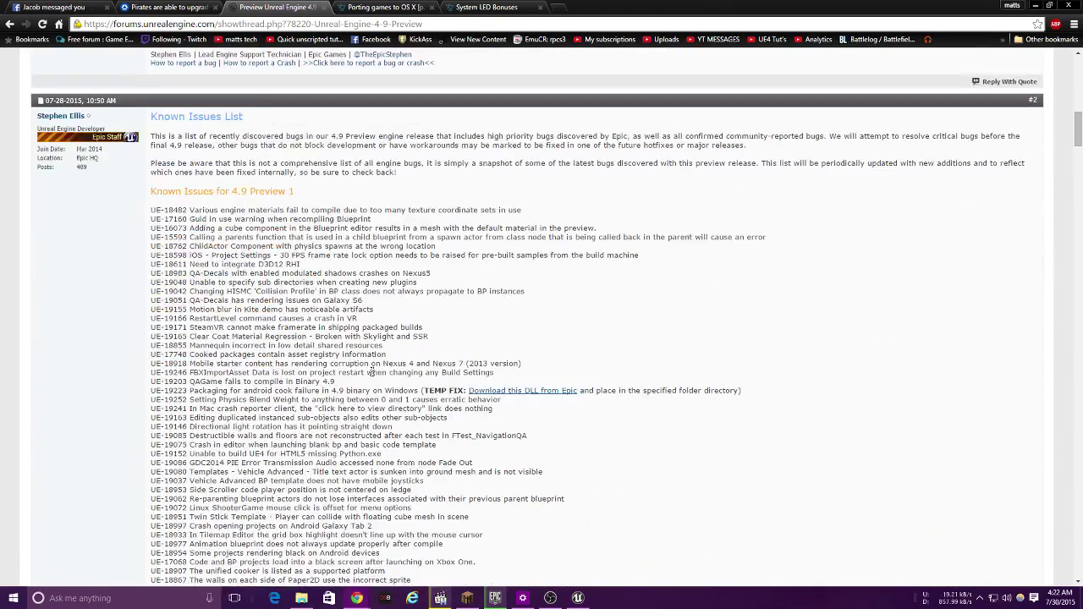
scroll(371, 372, "down", 1)
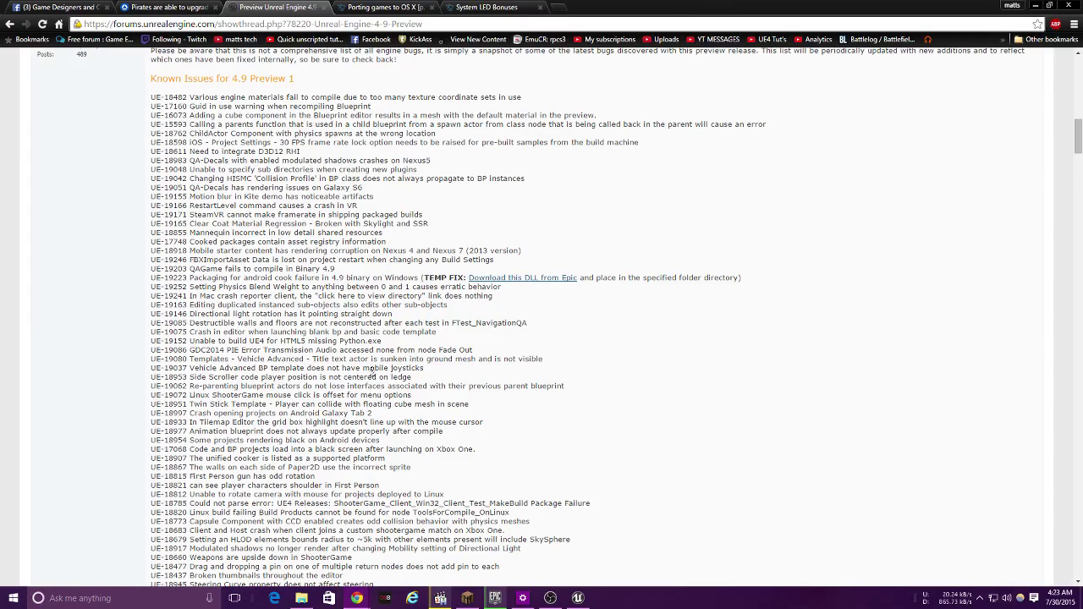
scroll(372, 372, "down", 6)
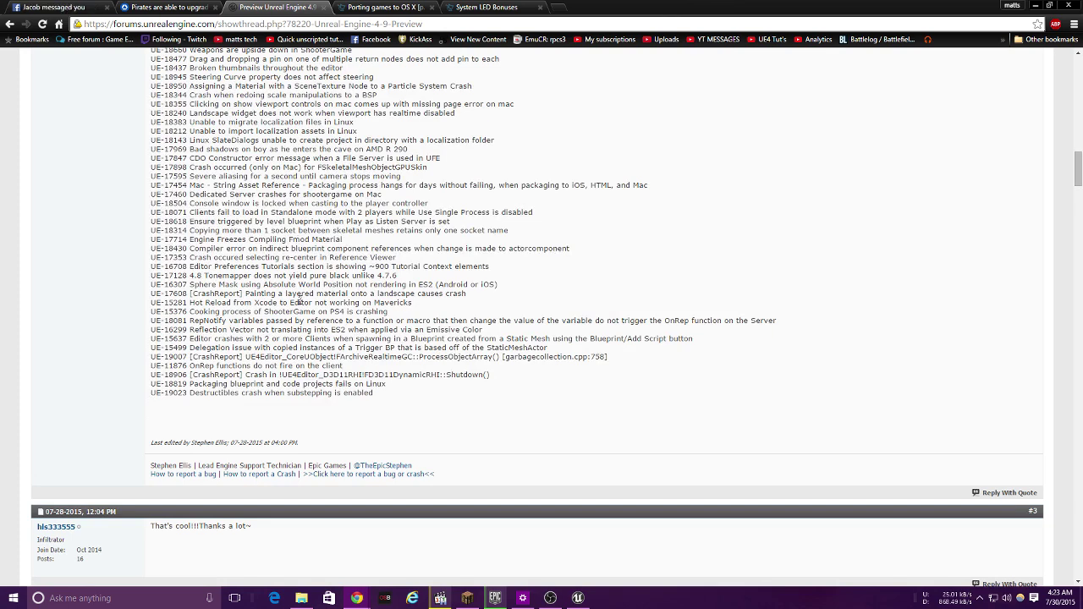
scroll(330, 423, "down", 3)
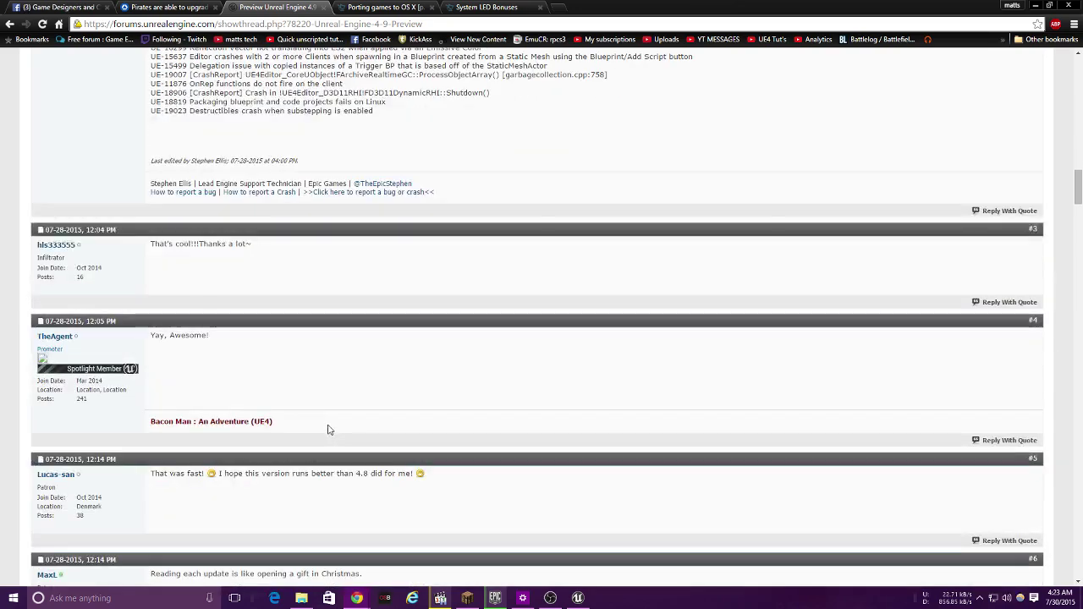
scroll(330, 430, "down", 2)
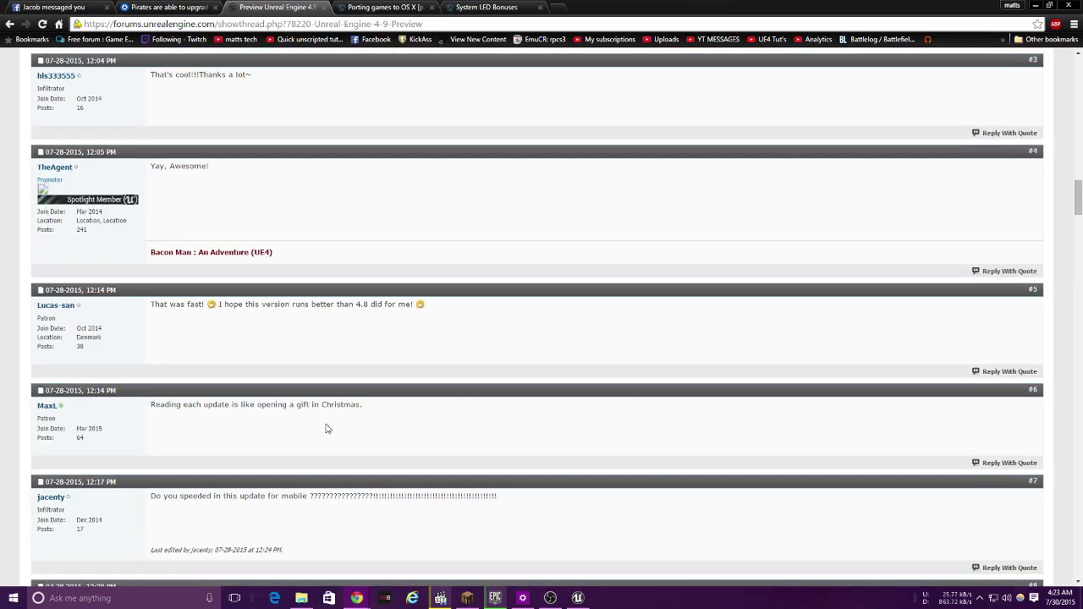
scroll(328, 429, "down", 3)
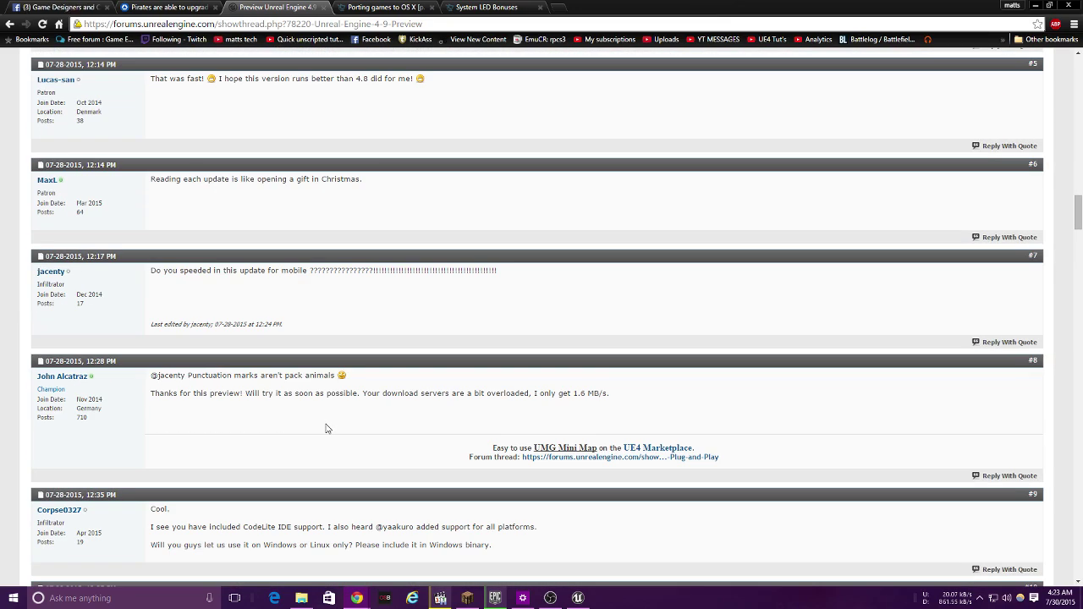
scroll(327, 429, "up", 12)
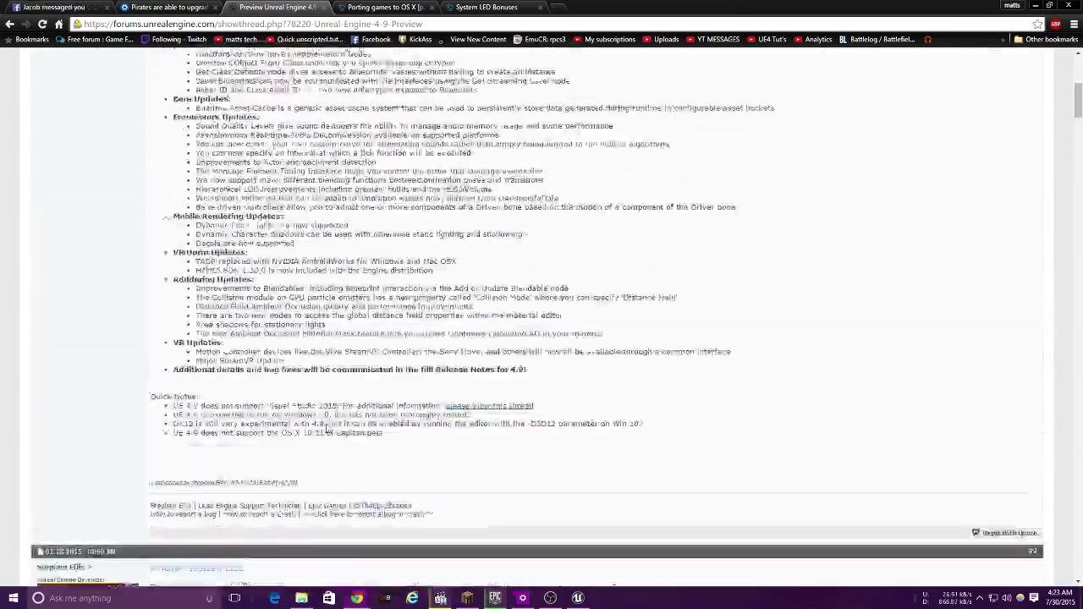
scroll(327, 429, "up", 5)
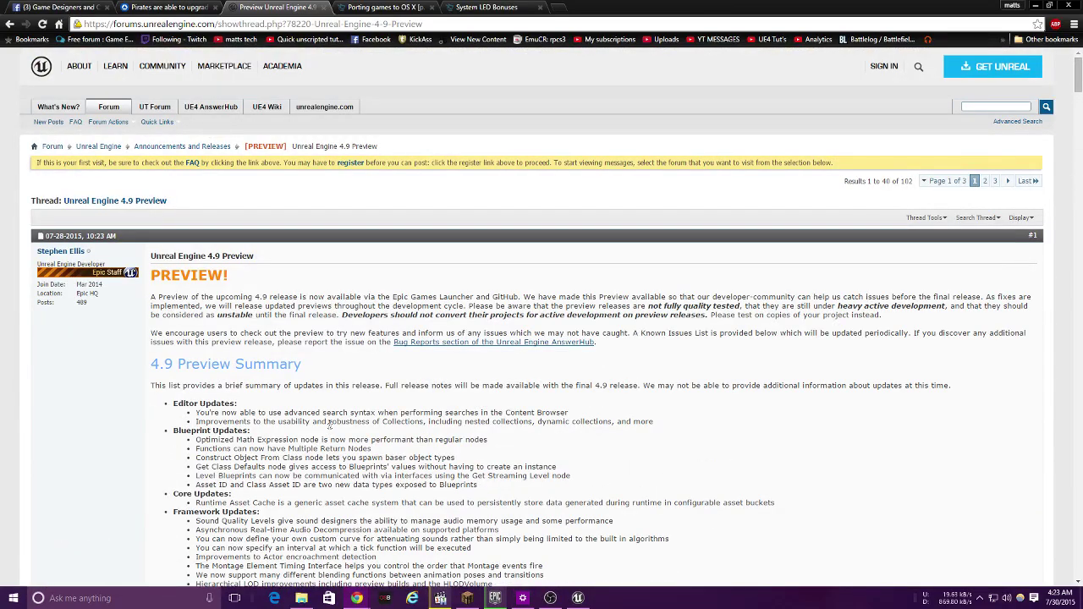